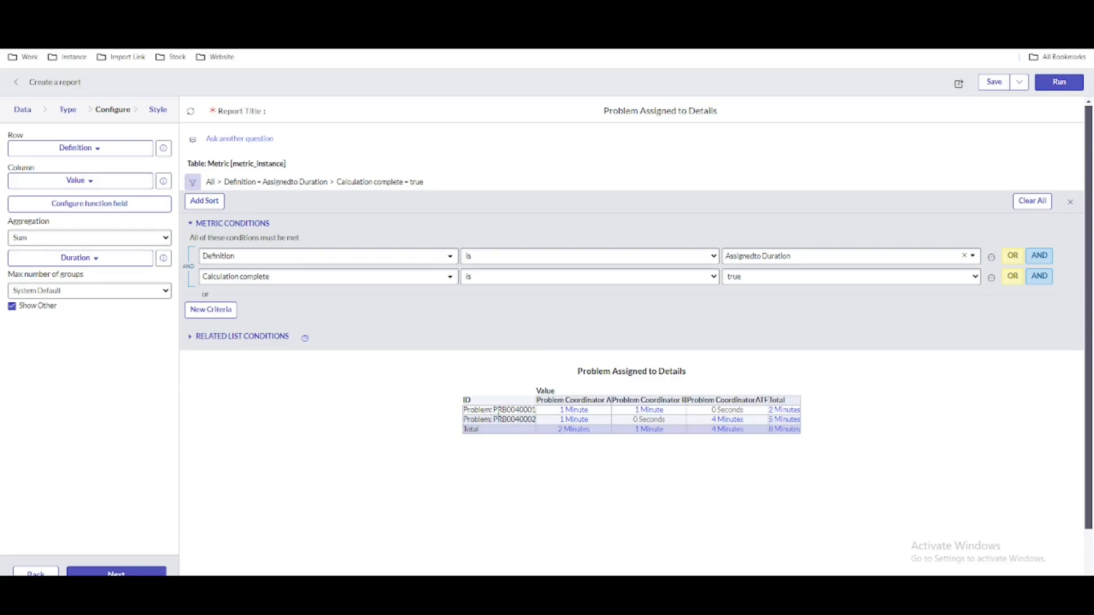
Set the configuration item of problem PRB0040002 to DatabaseServer1 and save the record
left_click_drag(484, 410, 533, 410)
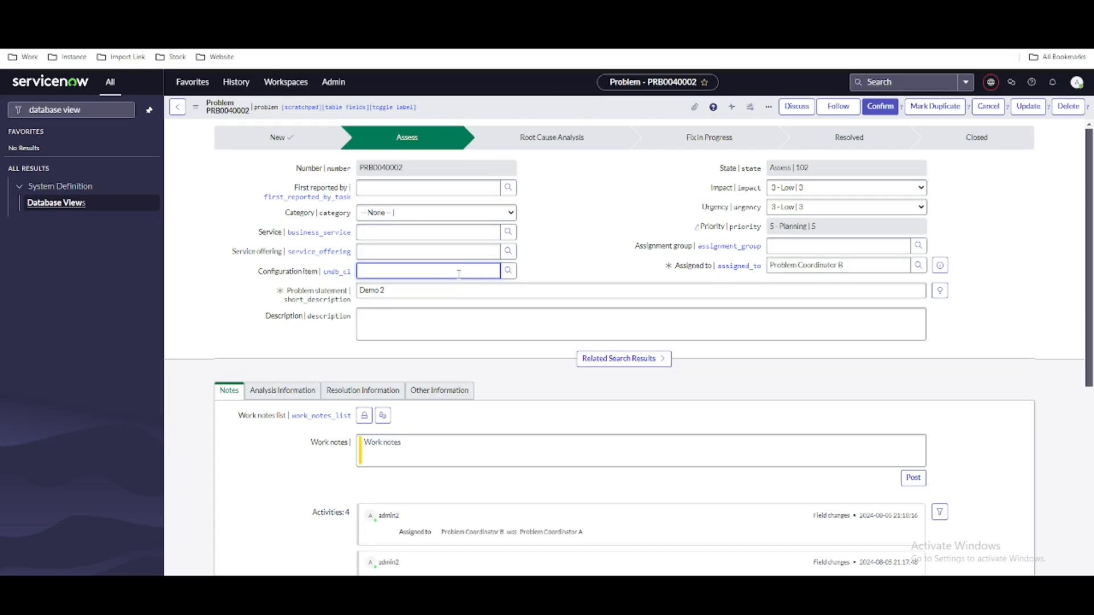
type("dat")
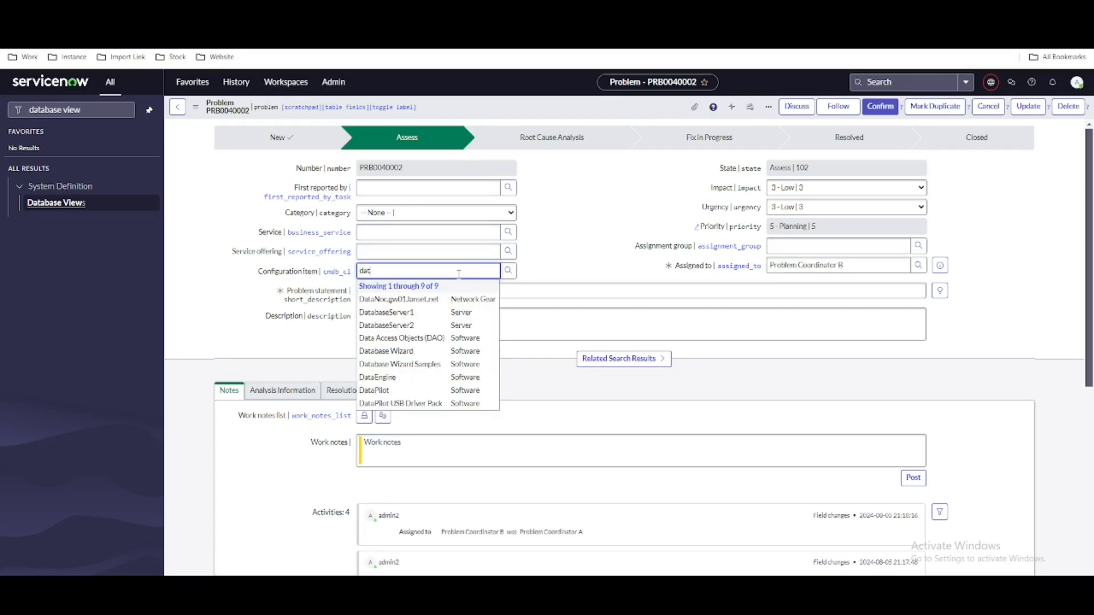
left_click(414, 312)
right_click(558, 108)
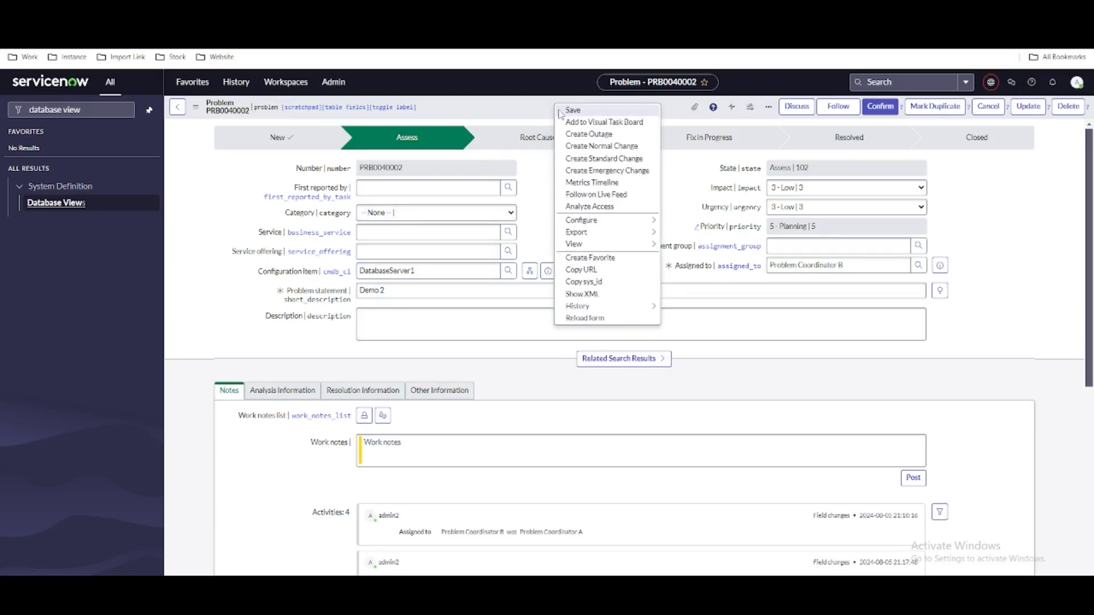
left_click(560, 113)
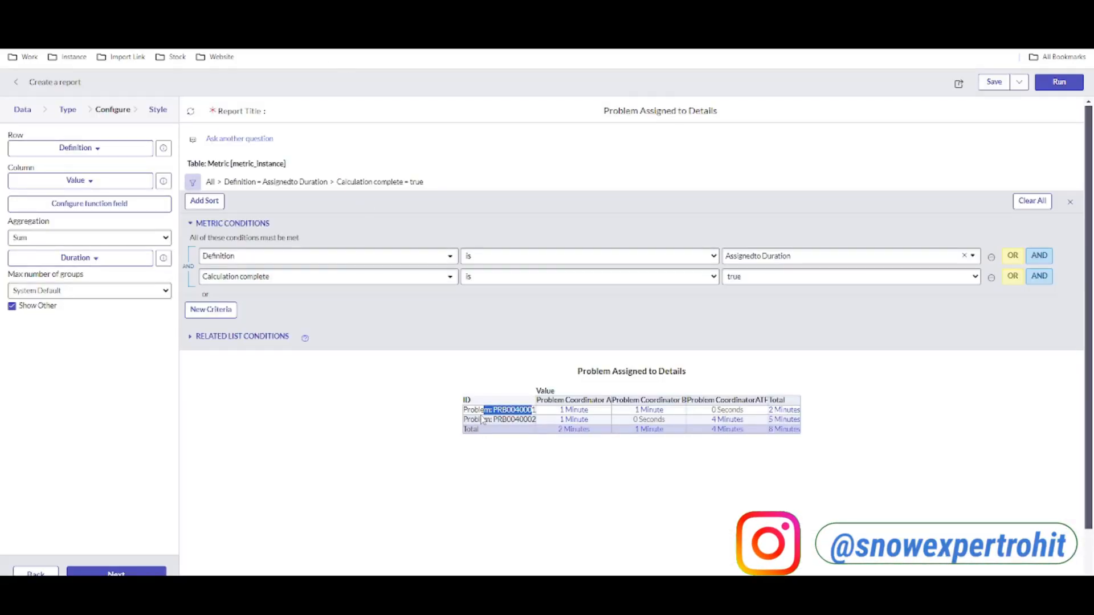
Change the Problem Assigned to Details report type to Multi-level pivot table and continue to its configuration
left_click(70, 110)
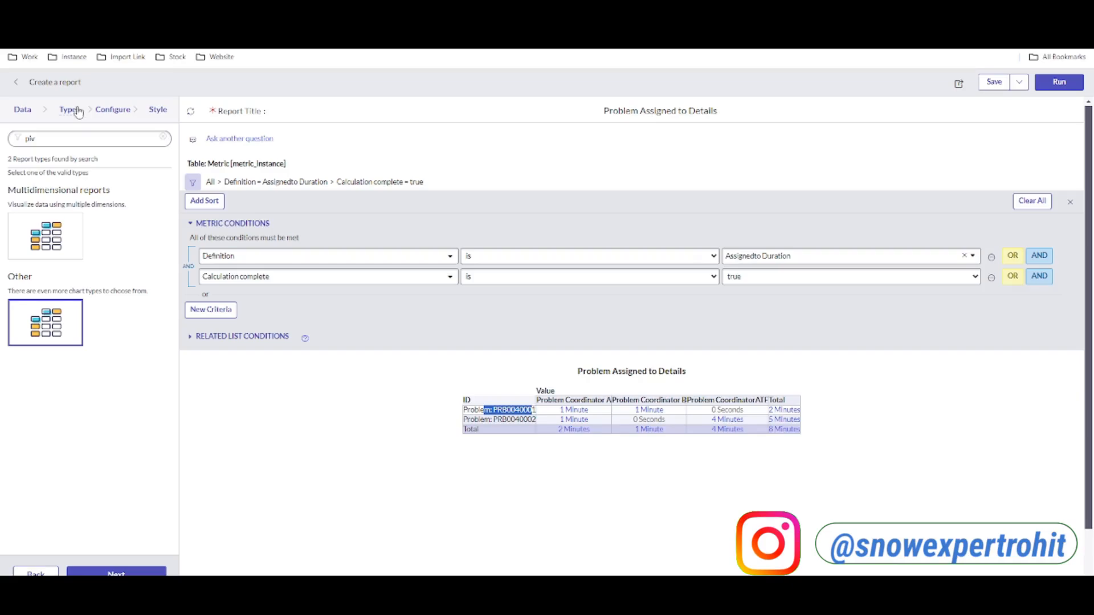
left_click(55, 231)
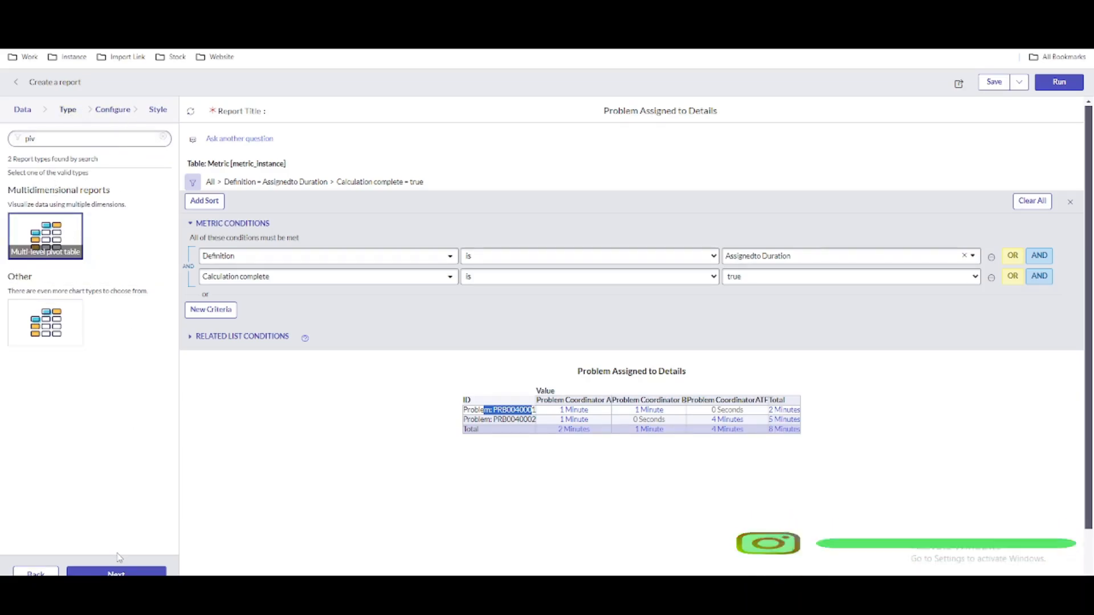
left_click(120, 570)
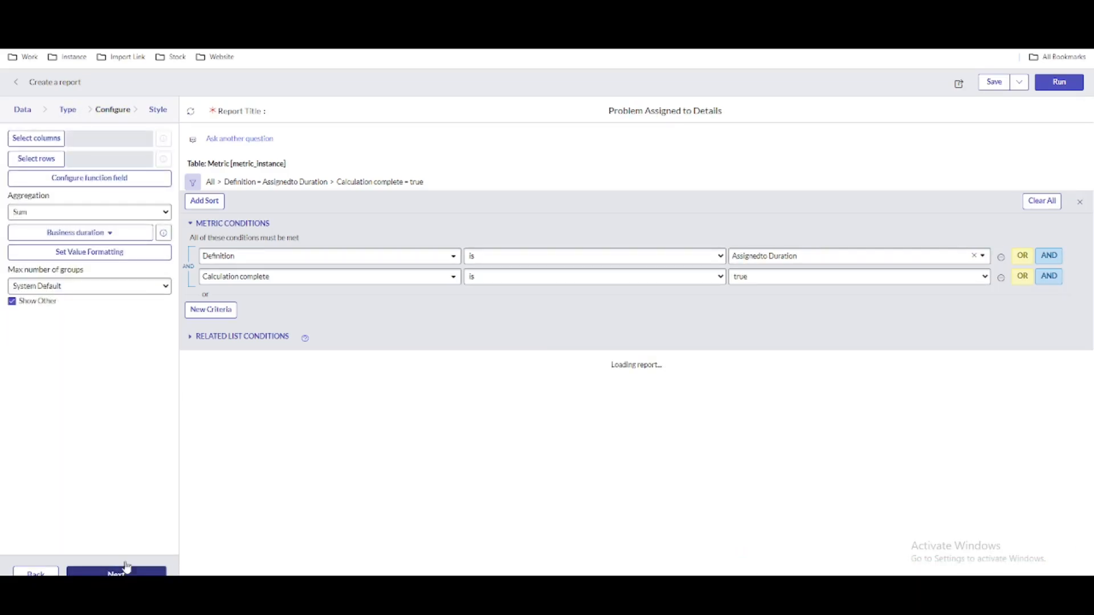
Examine the Metric fields available as multi-level pivot columns, highlighting ID without adding it
left_click(57, 140)
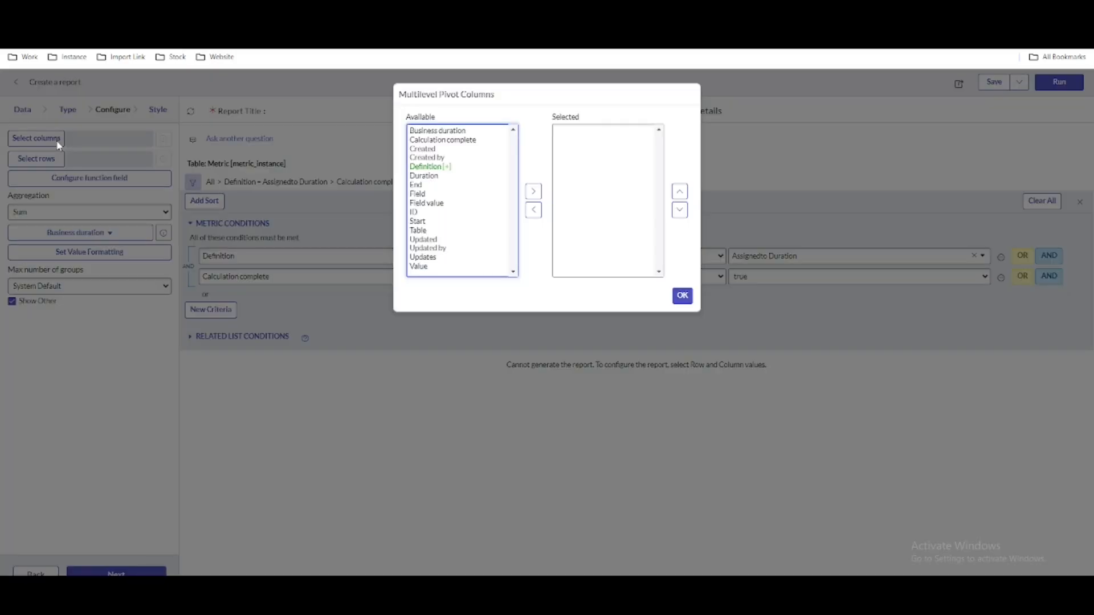
left_click(413, 223)
left_click(414, 213)
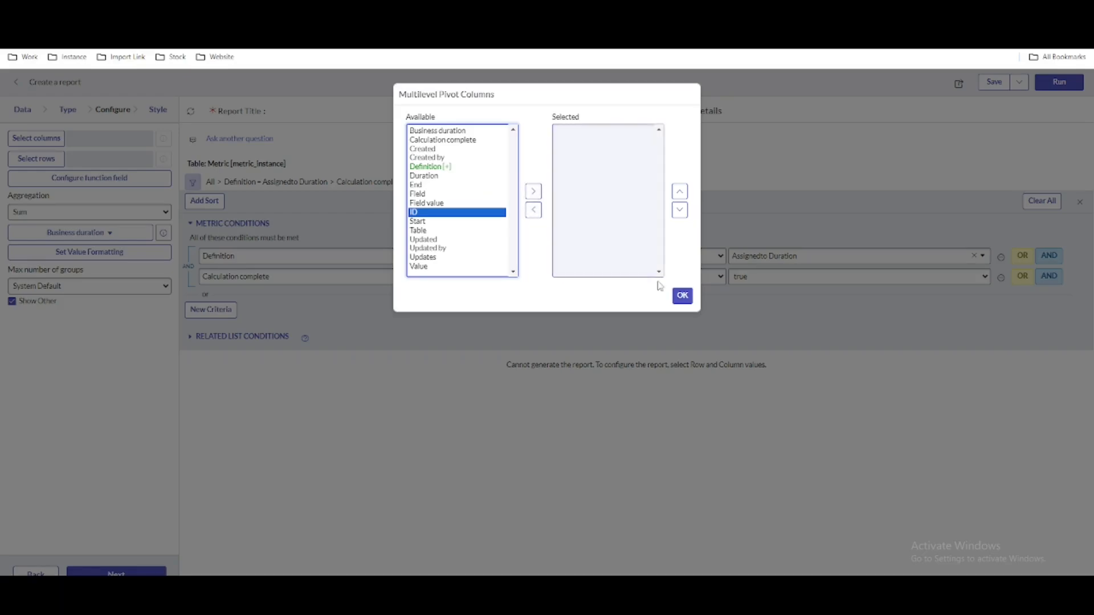
left_click(682, 296)
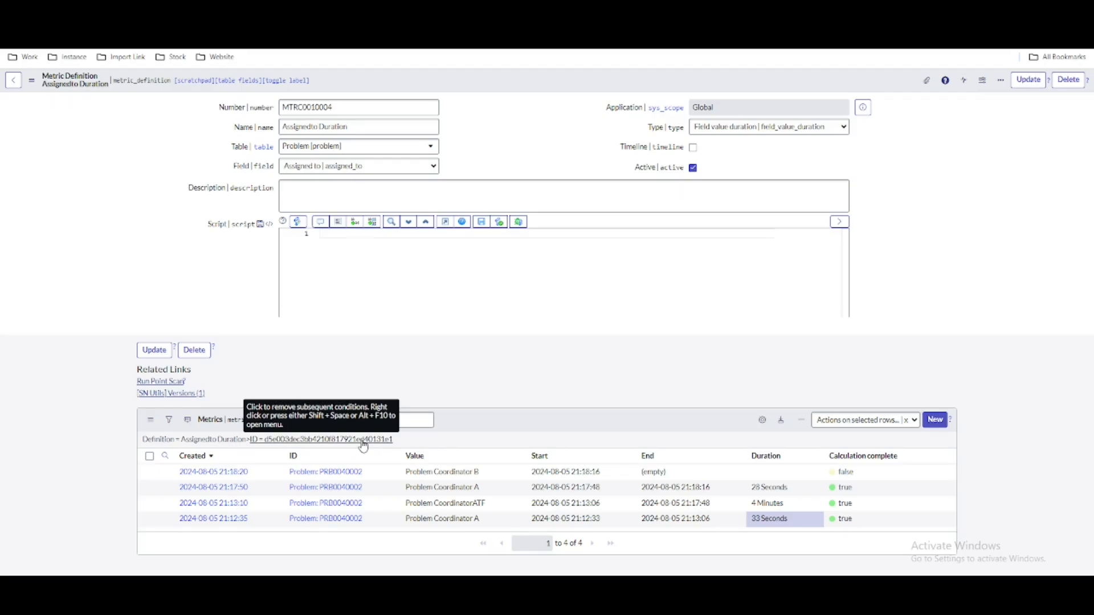
left_click(214, 503)
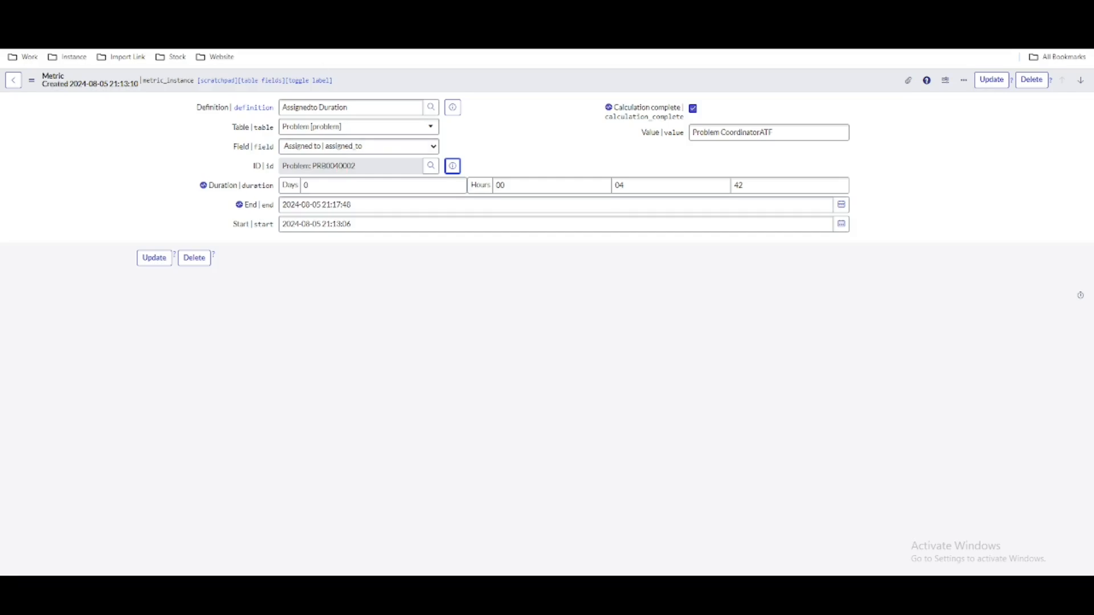
left_click(194, 11)
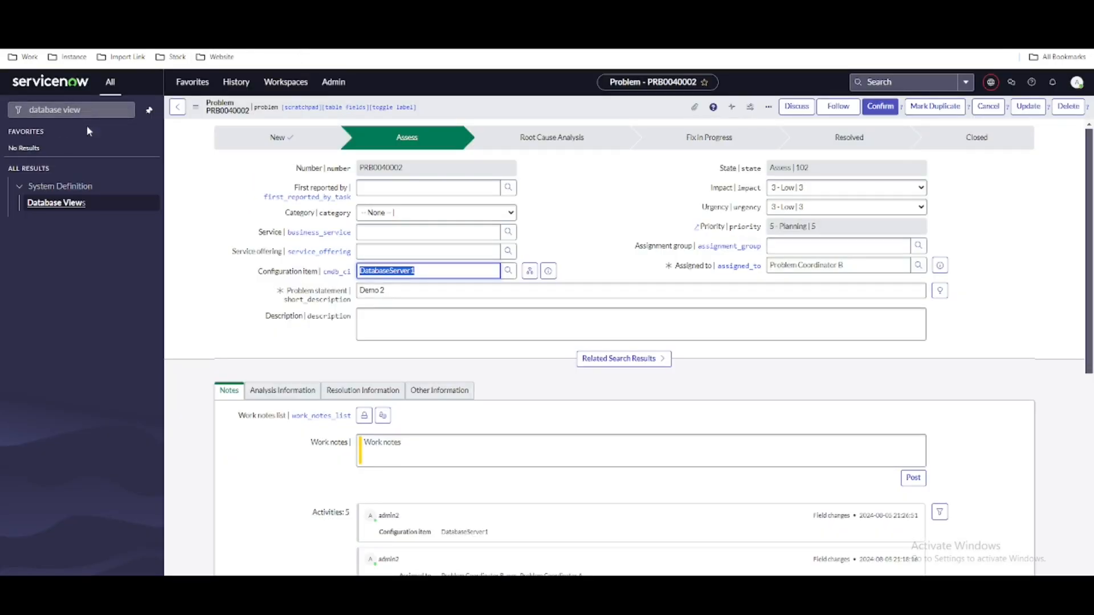
Create a new database view named u_problem_metrics and save it
left_click(78, 205)
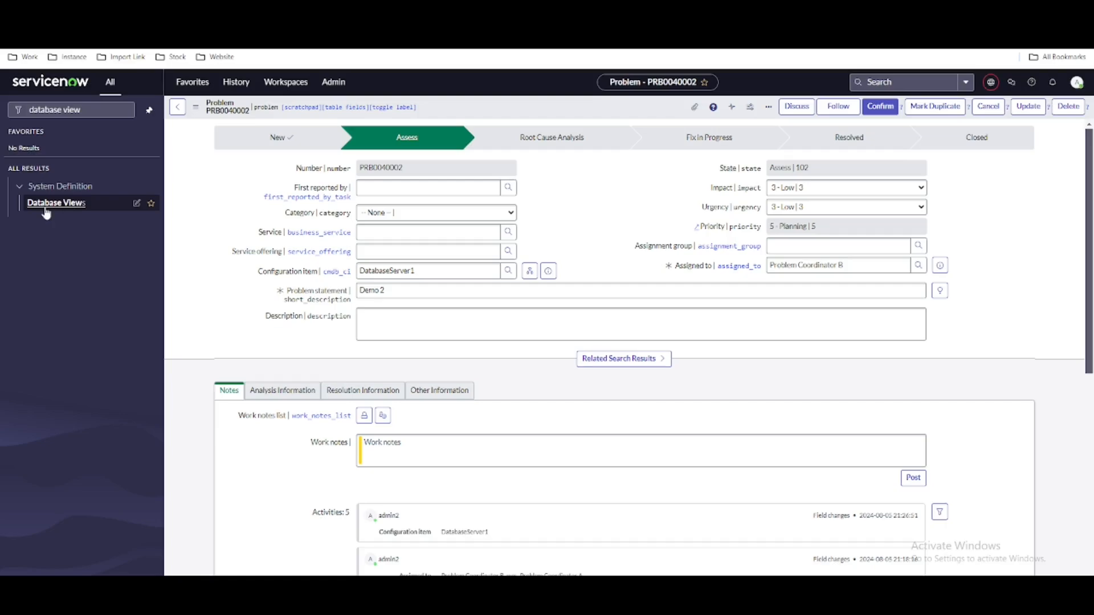
left_click(71, 203)
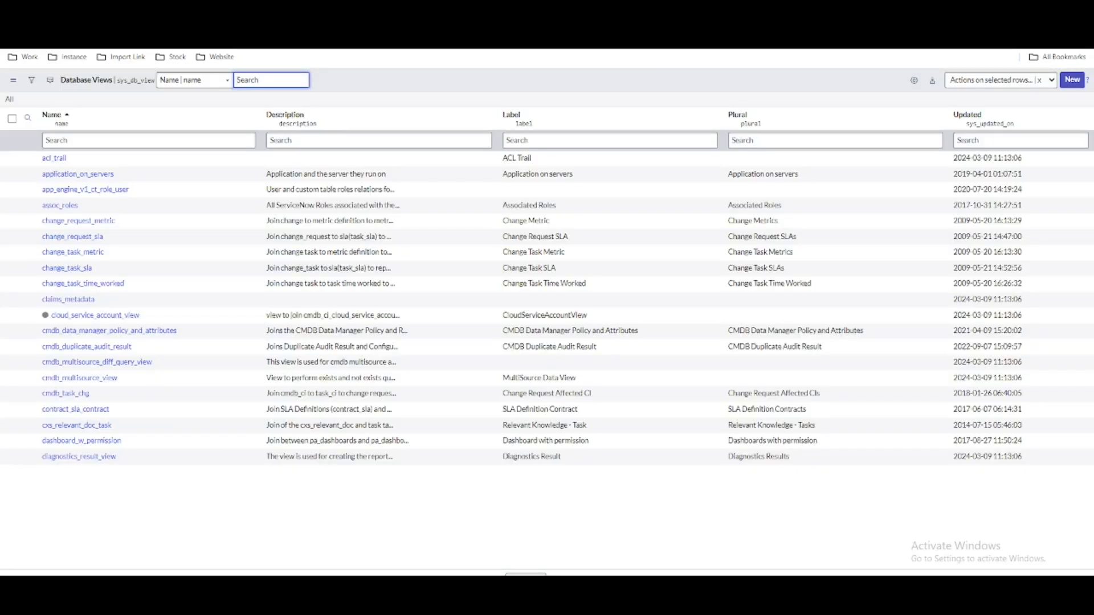
left_click(1074, 80)
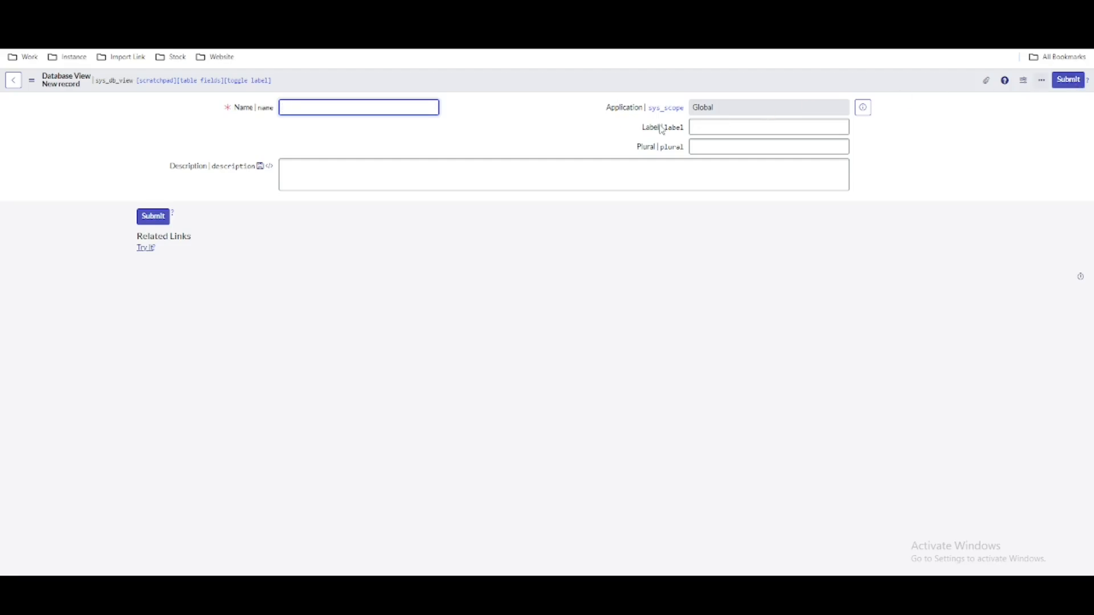
type("problem_metrics")
key("Tab")
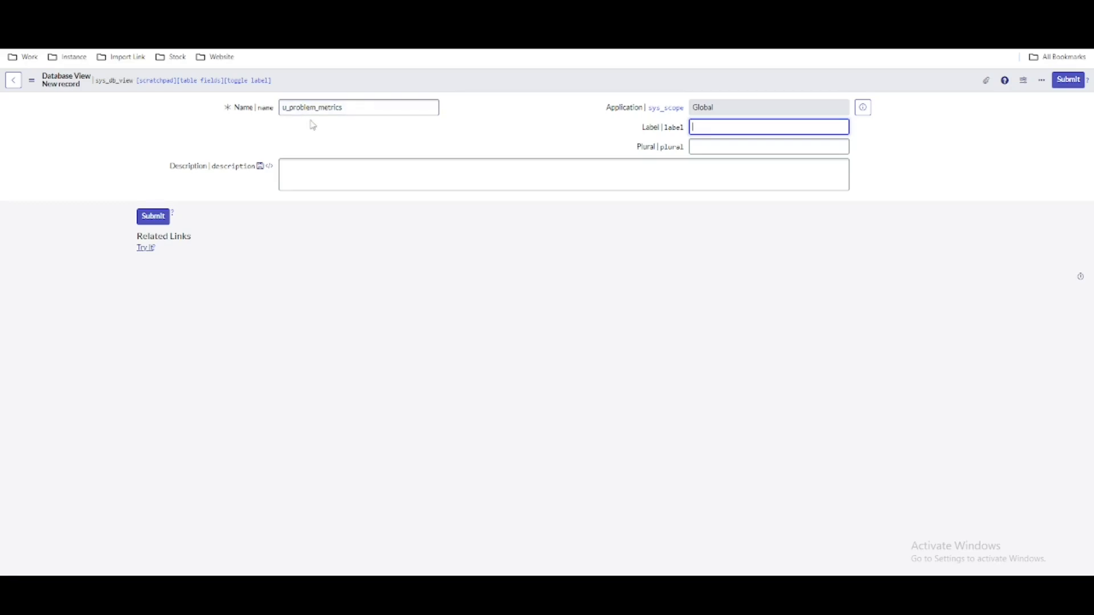
right_click(474, 84)
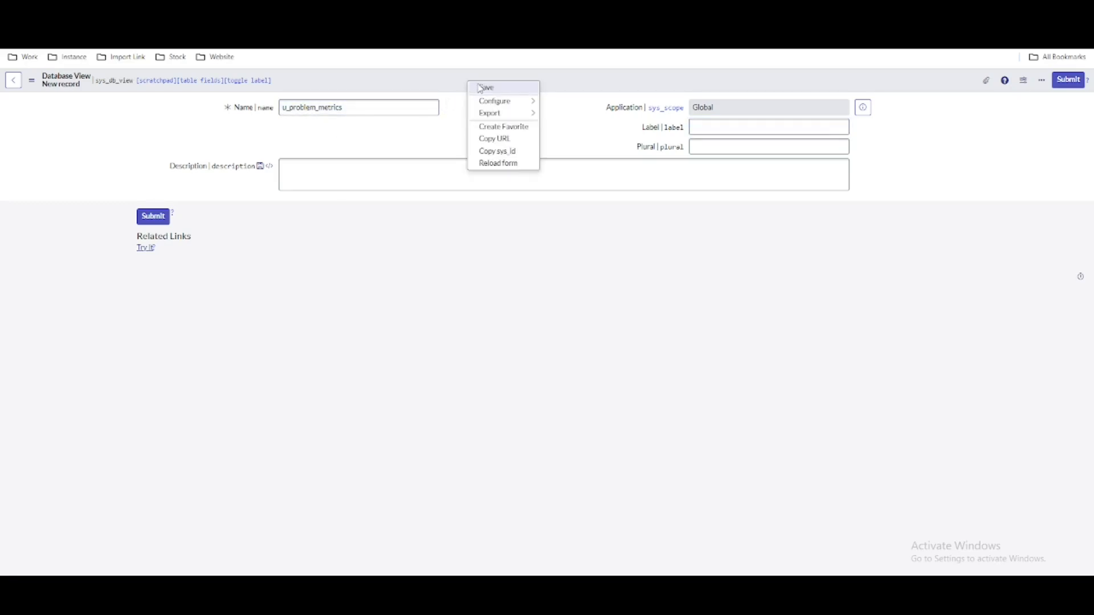
left_click(478, 87)
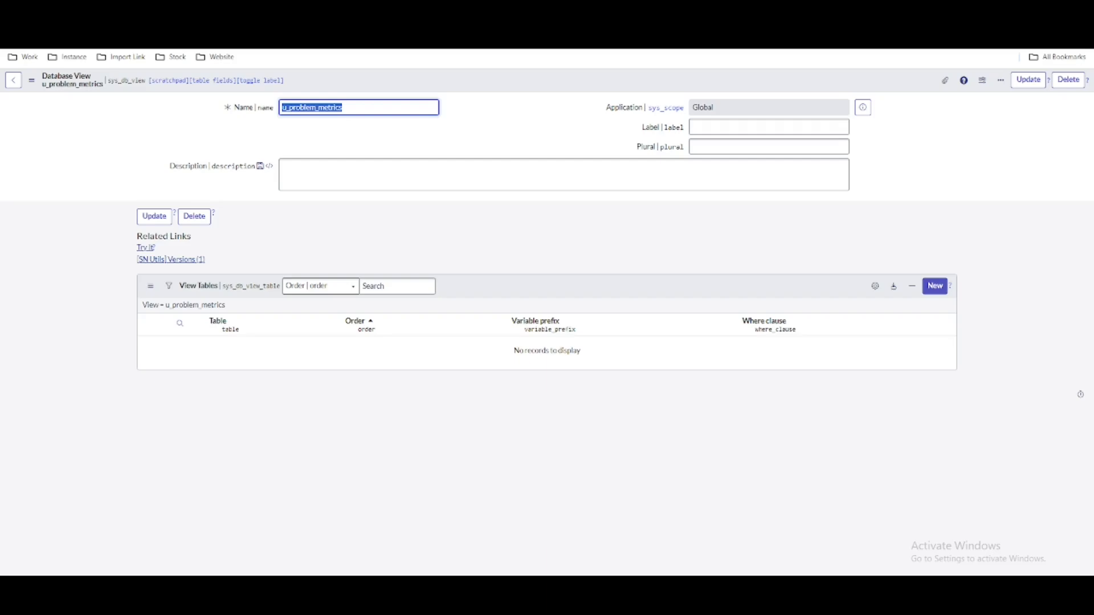
Add the Problem [problem] table to the u_problem_metrics view with variable prefix prb
left_click(934, 286)
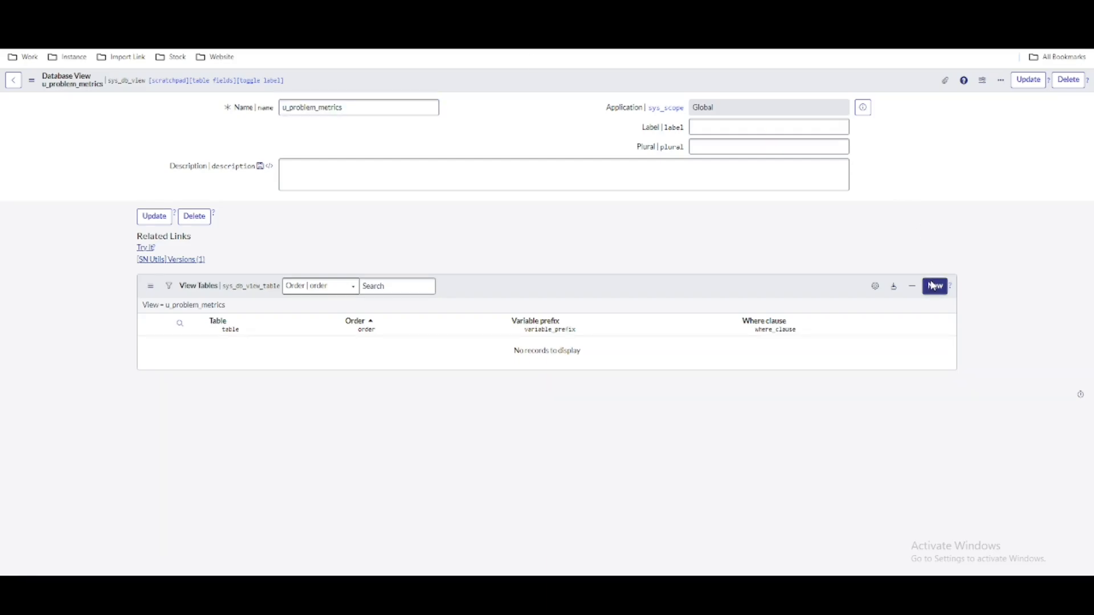
left_click(318, 114)
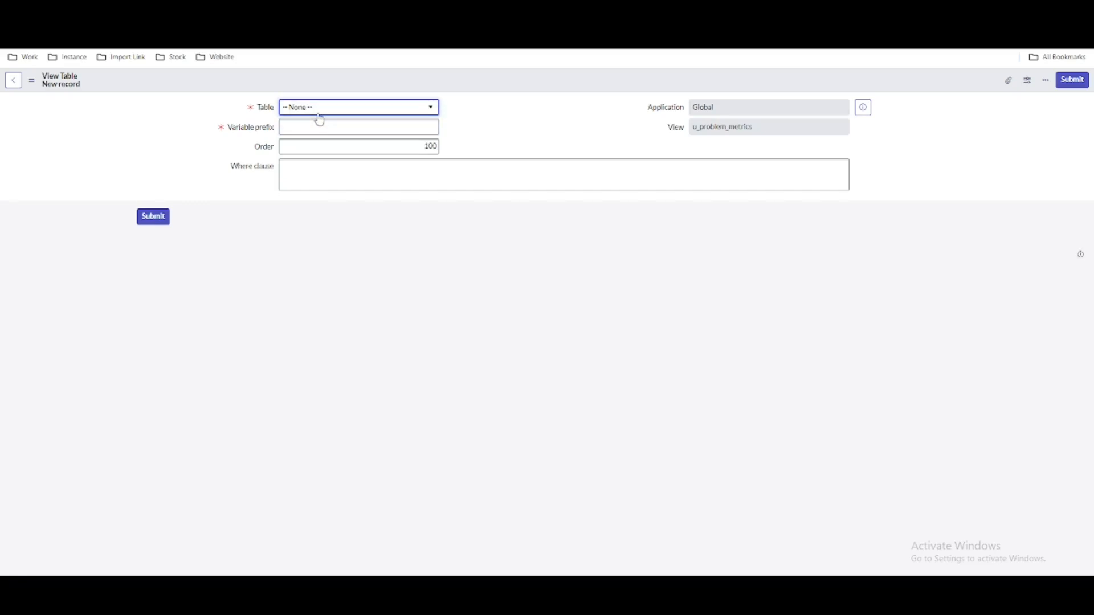
left_click(320, 118)
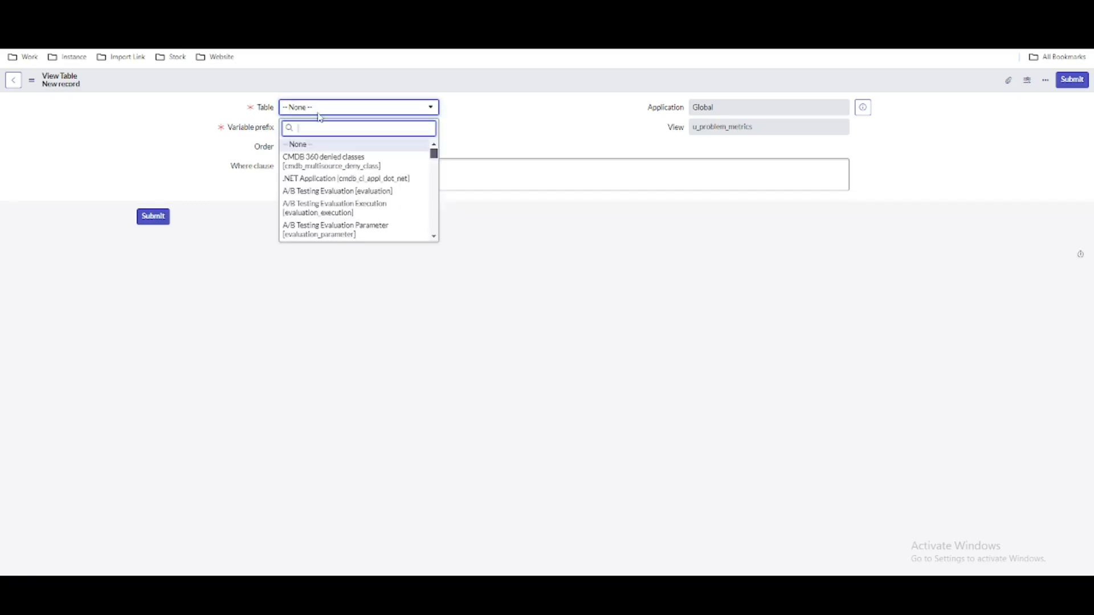
type("prob")
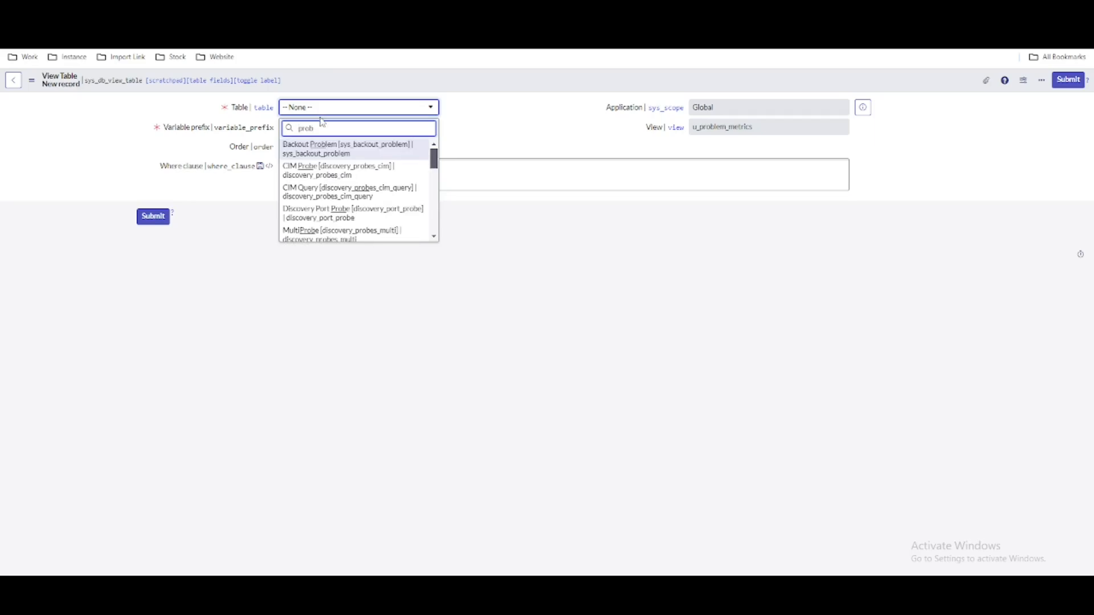
type("lem")
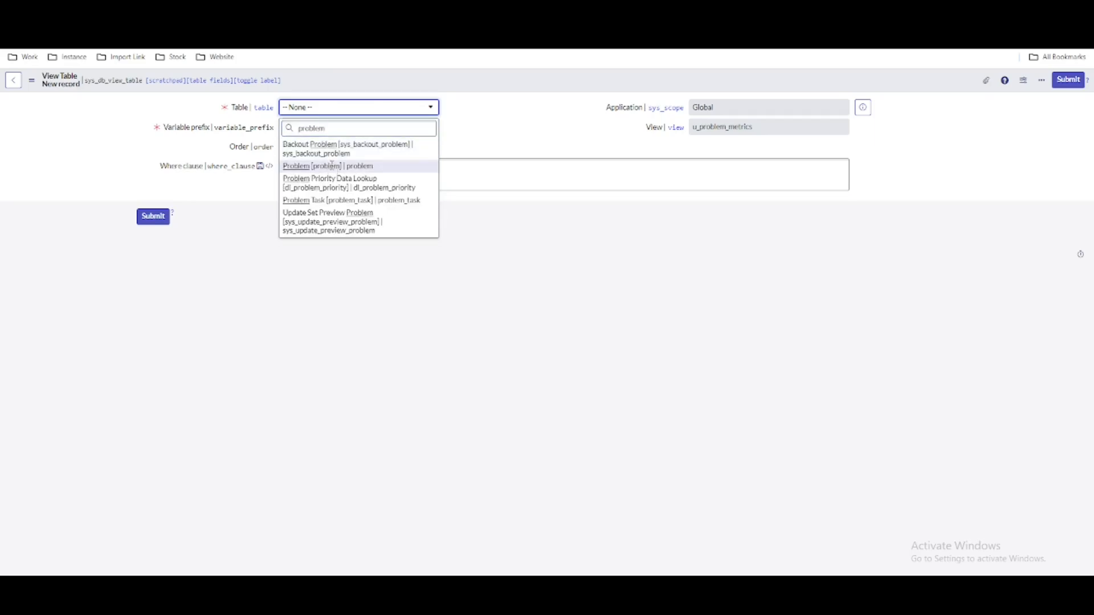
left_click(330, 166)
left_click(315, 135)
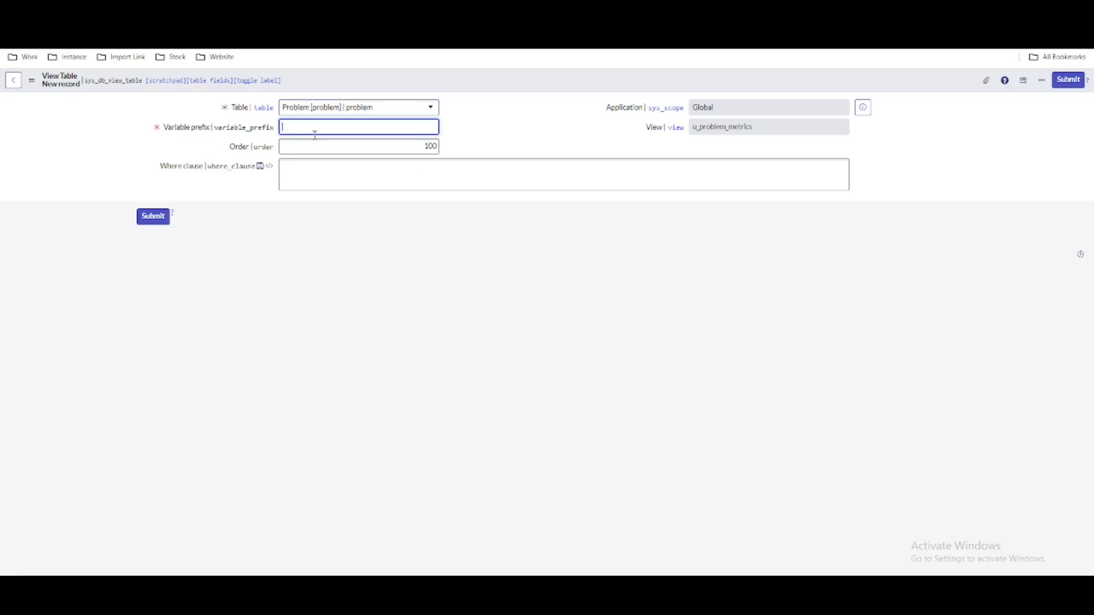
type("prb")
left_click(154, 218)
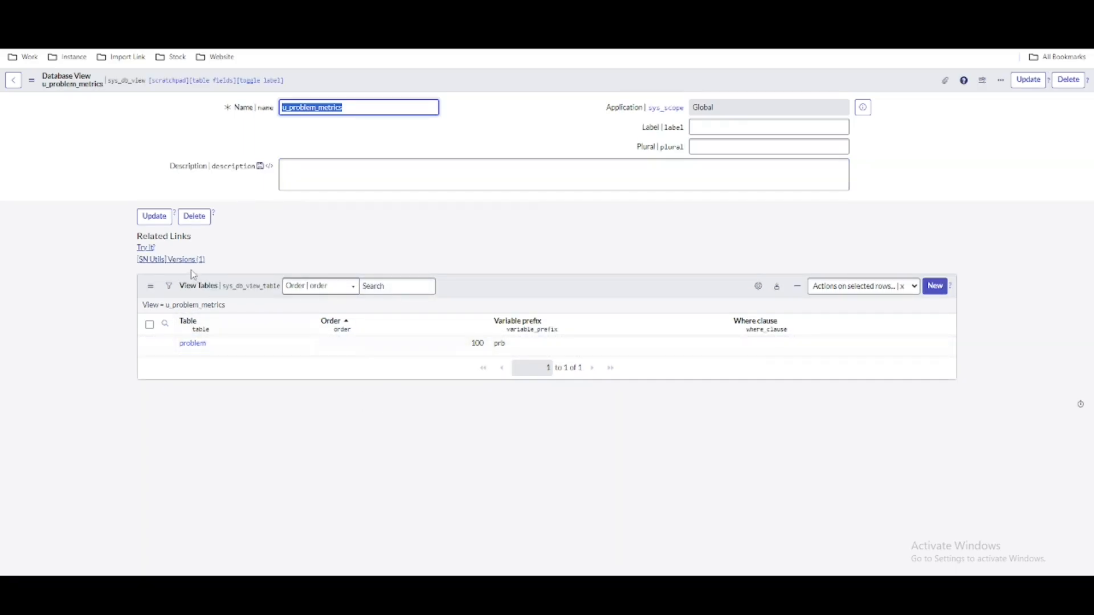
Try out the u_problem_metrics view to examine its records, and return to its definition
left_click(145, 248)
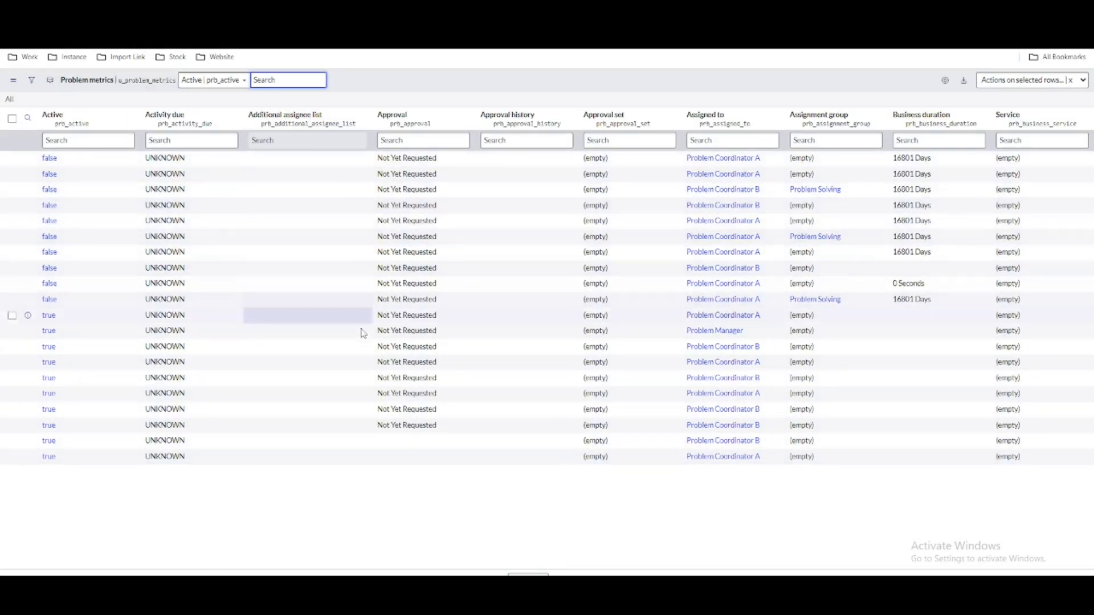
left_click(14, 36)
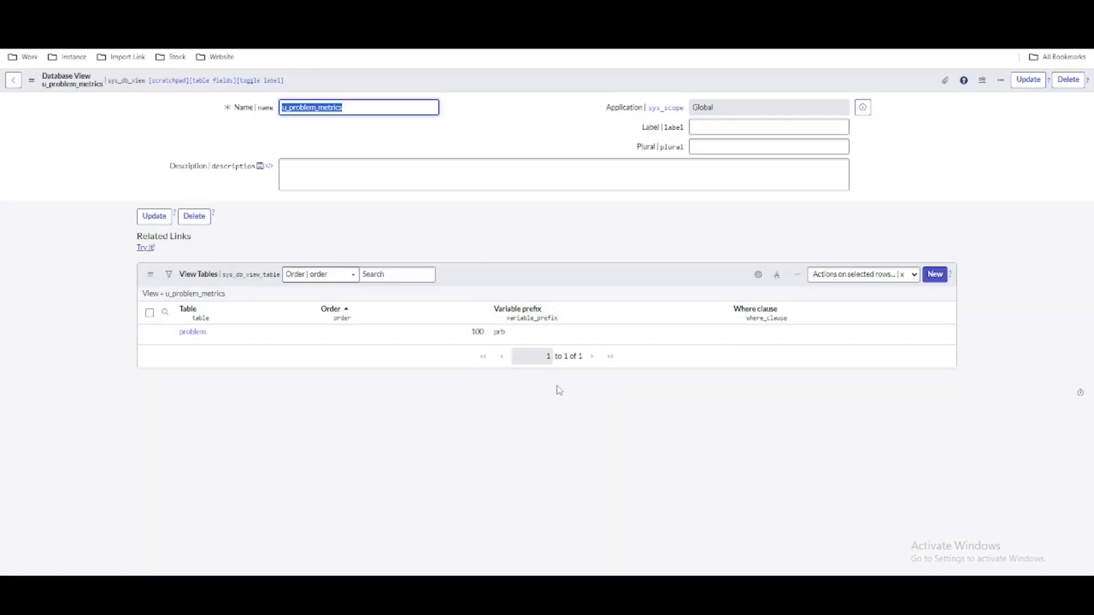
Open the metric_instance table's list by running metric_instance.LIST from the navigation filter
left_click(382, 11)
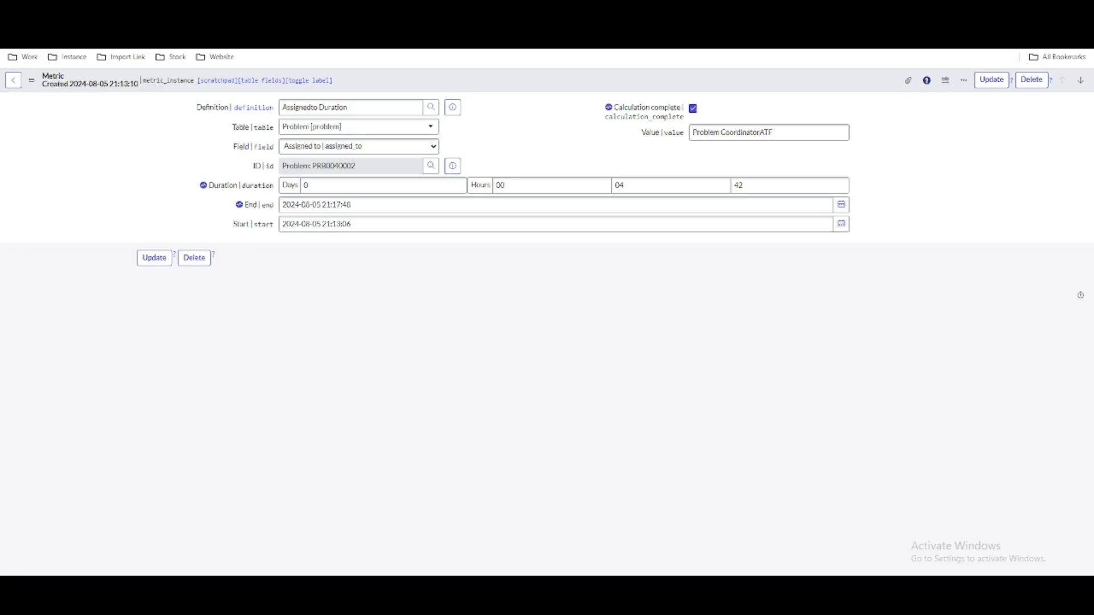
left_click(148, 17)
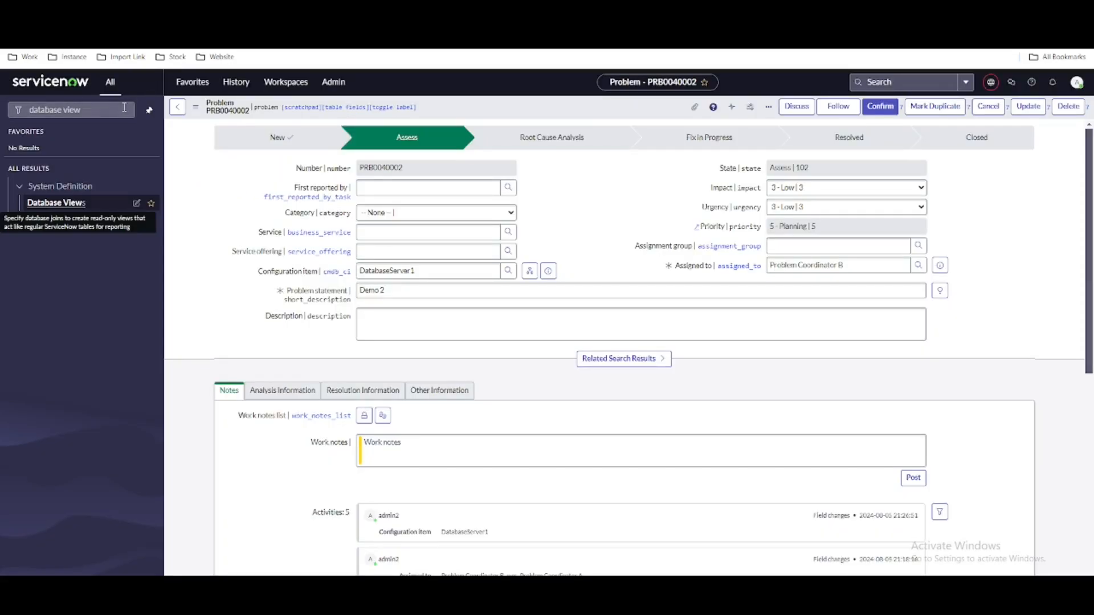
left_click_drag(105, 110, 3, 114)
type("metric_instance")
type(".LIST")
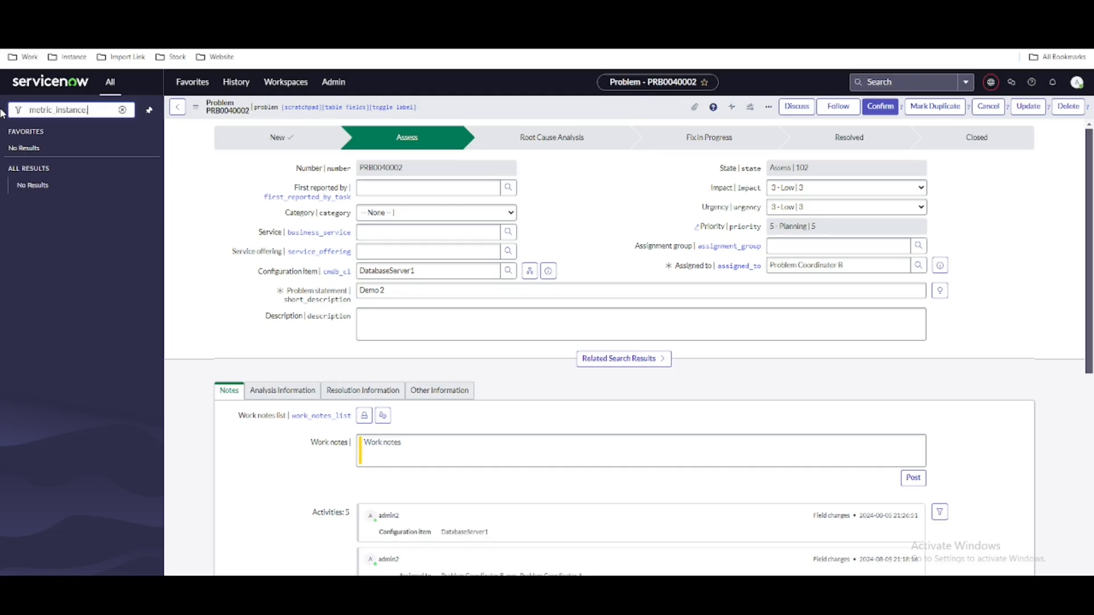
key("Return")
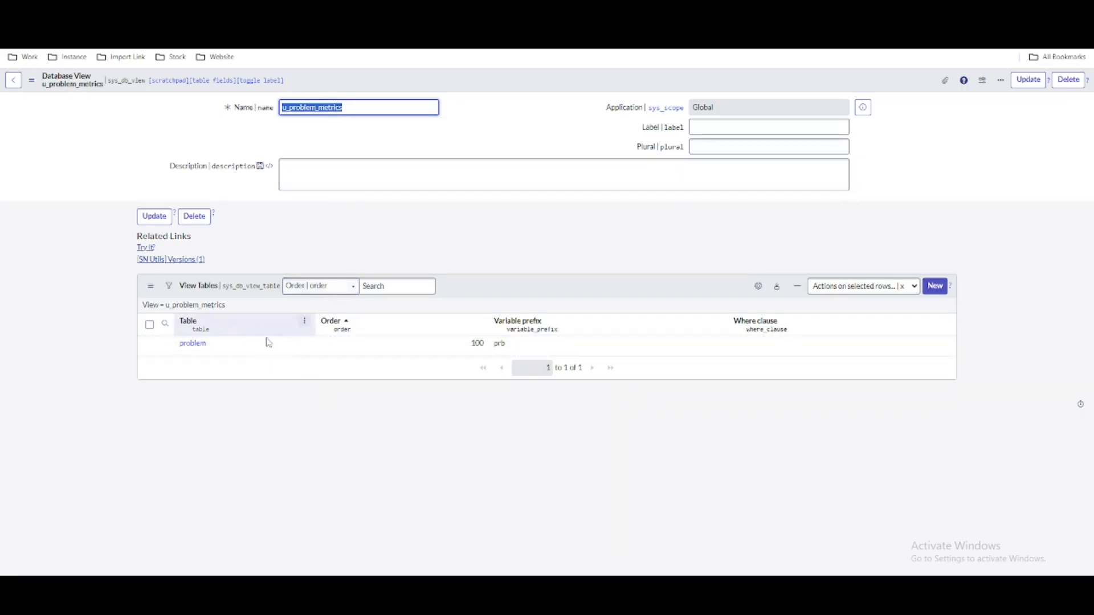
Add the Metric [metric_instance] table to the view with variable prefix mt and order 200, and try out the view
double_click(242, 348)
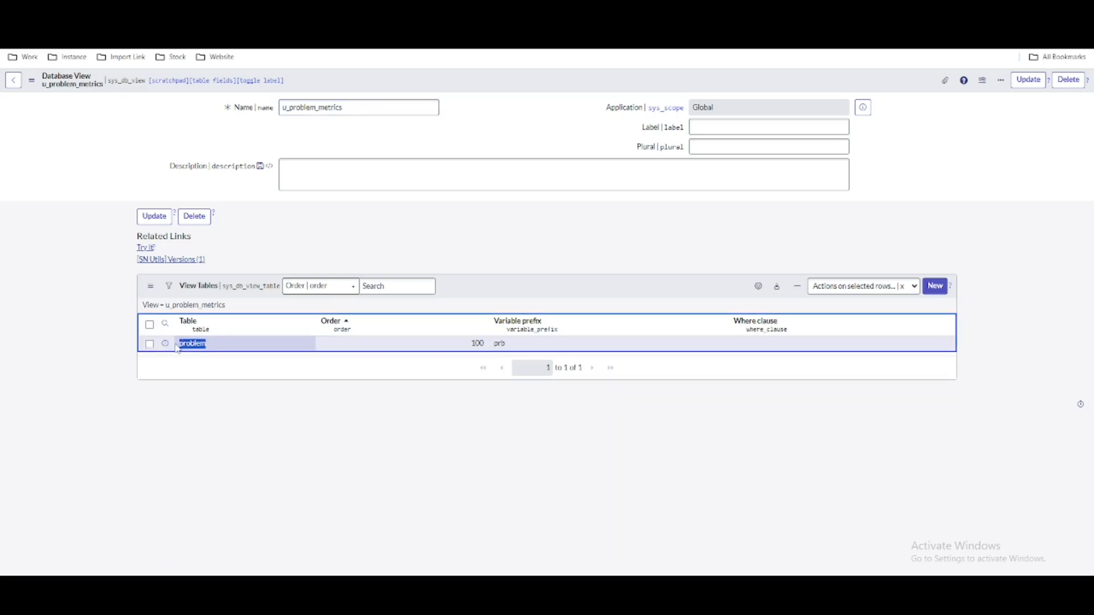
left_click(940, 294)
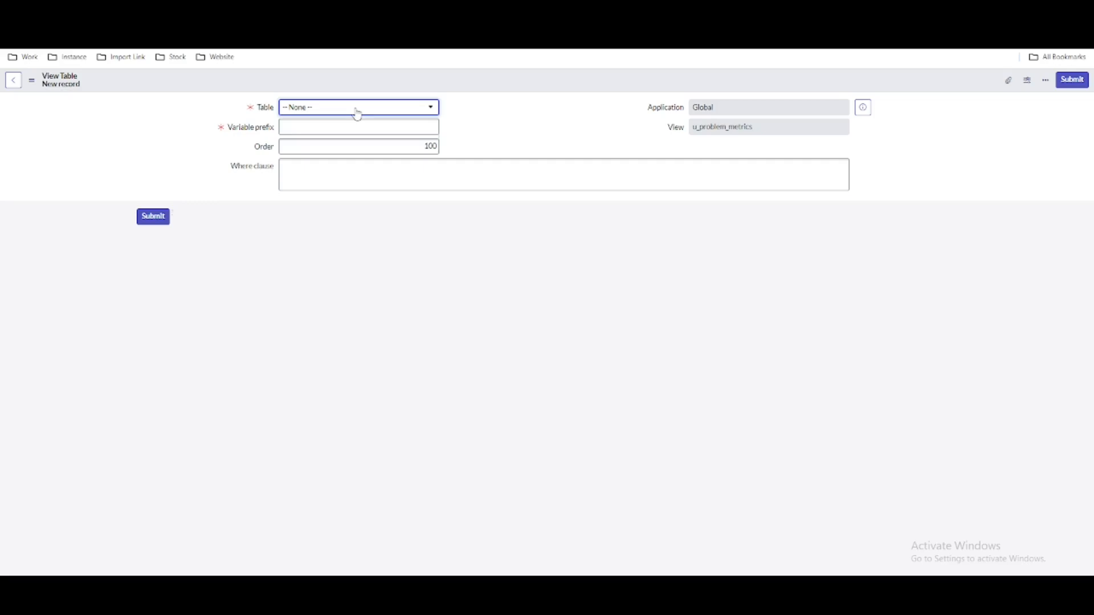
left_click(358, 114)
left_click(393, 142)
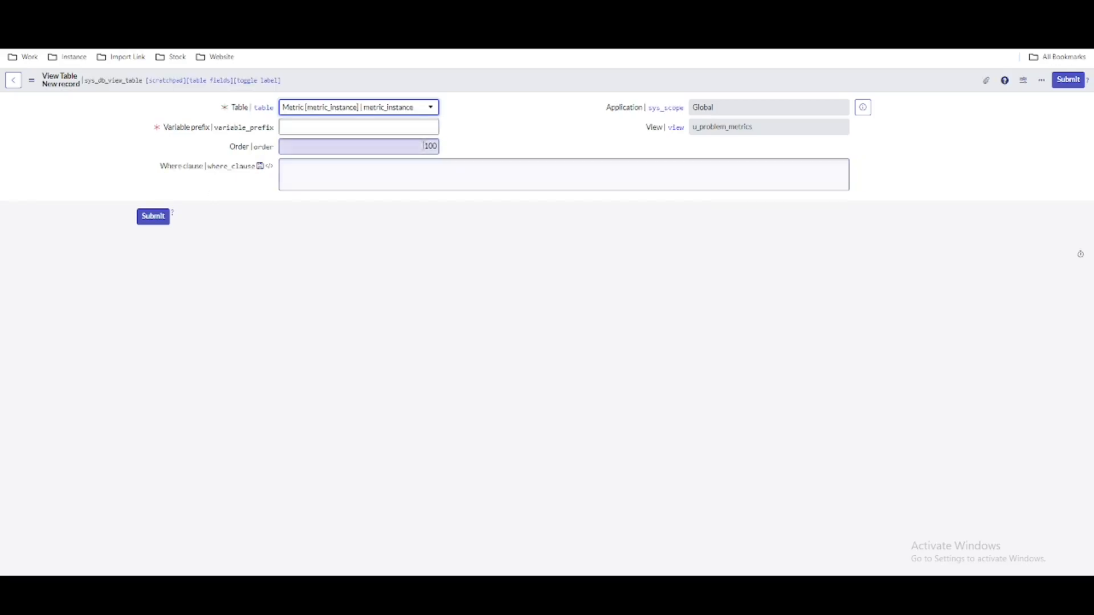
left_click_drag(423, 145, 489, 149)
type("200")
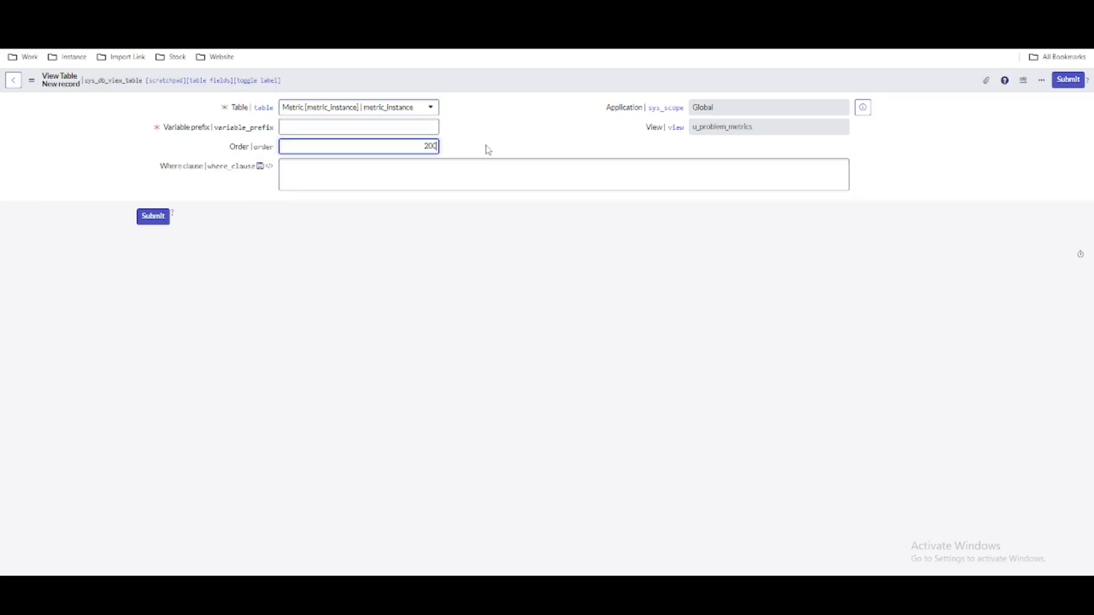
left_click(397, 125)
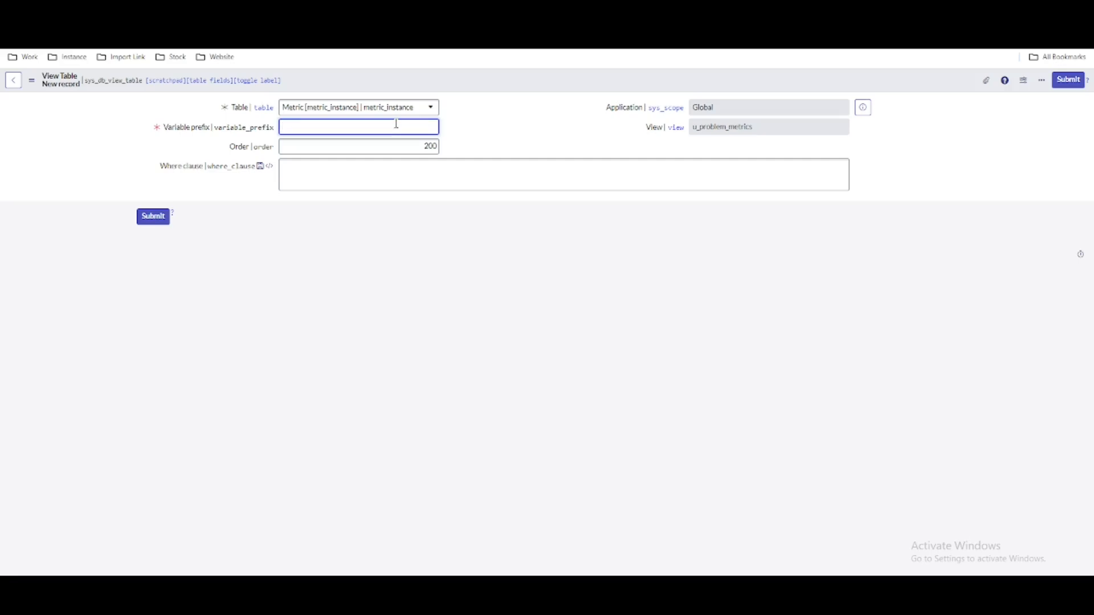
left_click(515, 131)
left_click_drag(298, 127, 264, 132)
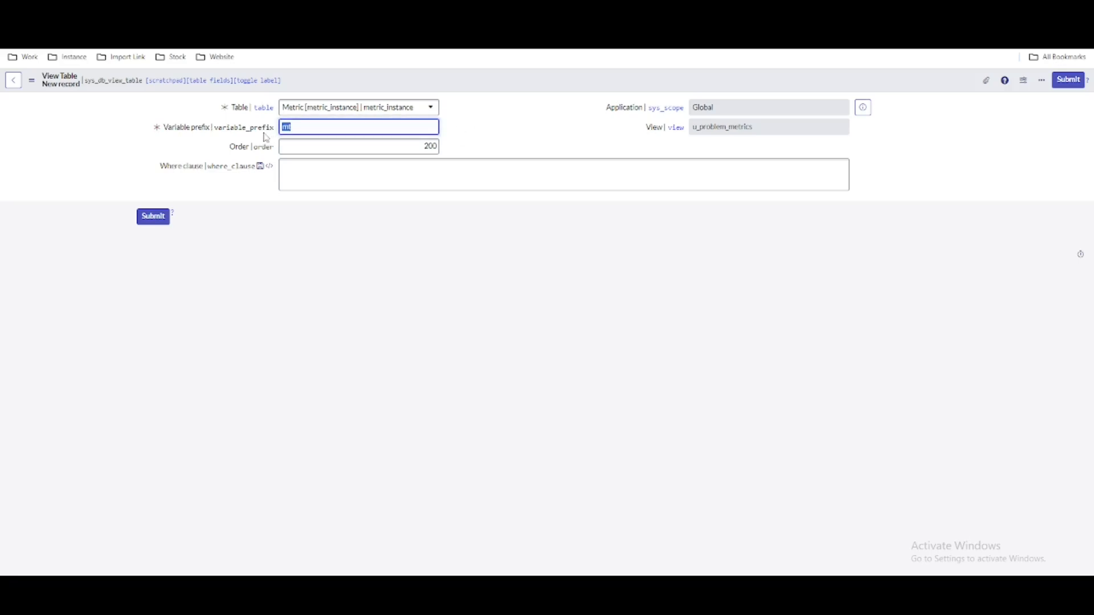
left_click(342, 184)
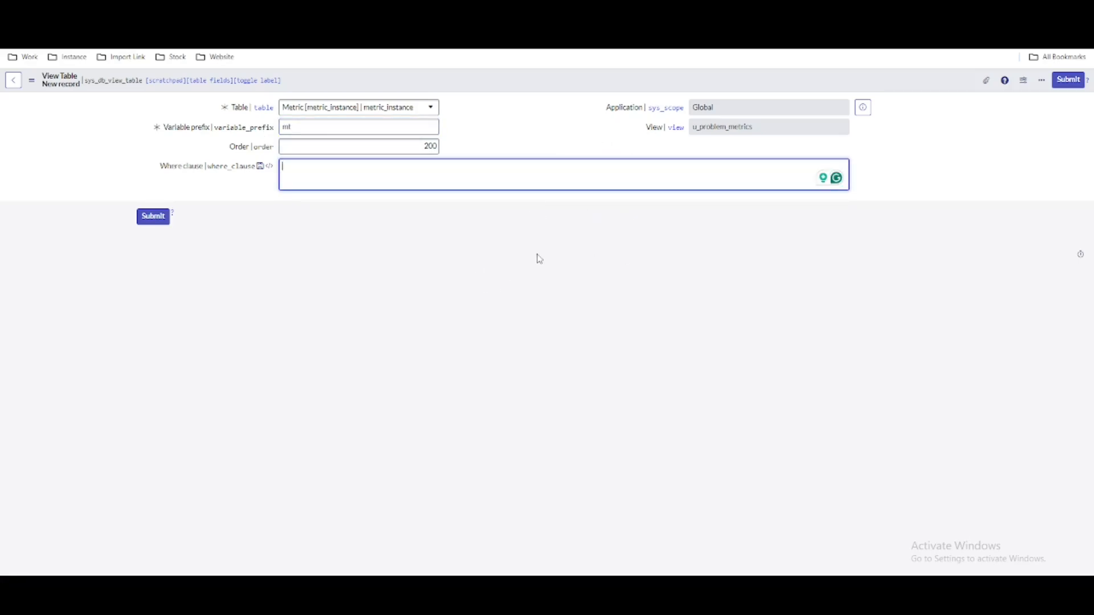
left_click(147, 222)
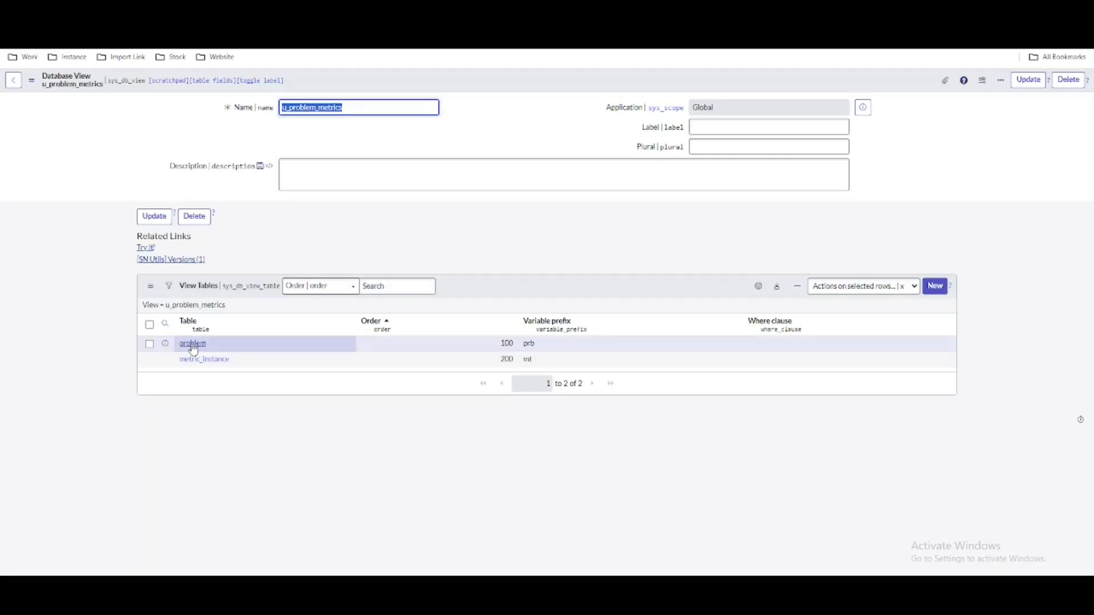
left_click(146, 249)
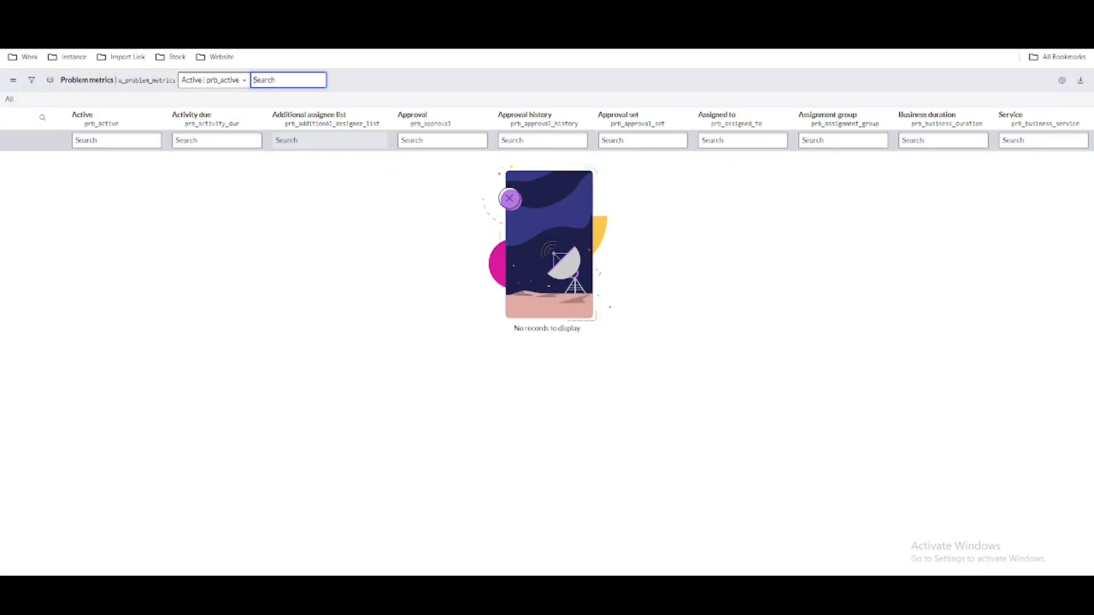
key("alt+Left")
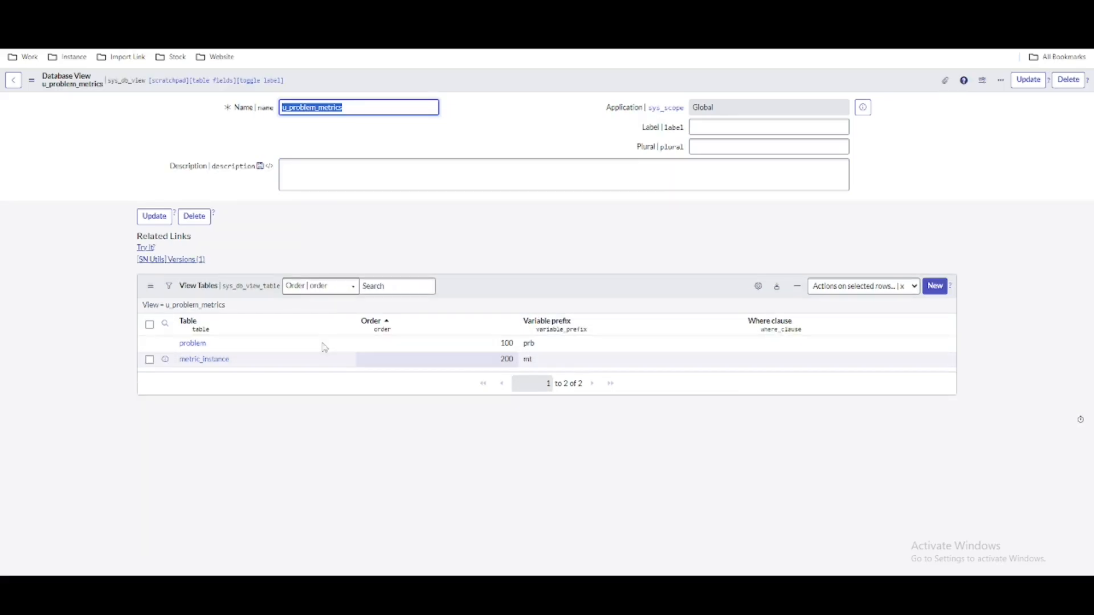
Set the metric_instance row's where clause to mt_id=prb_sys_id, save it, and try out the view
left_click(820, 366)
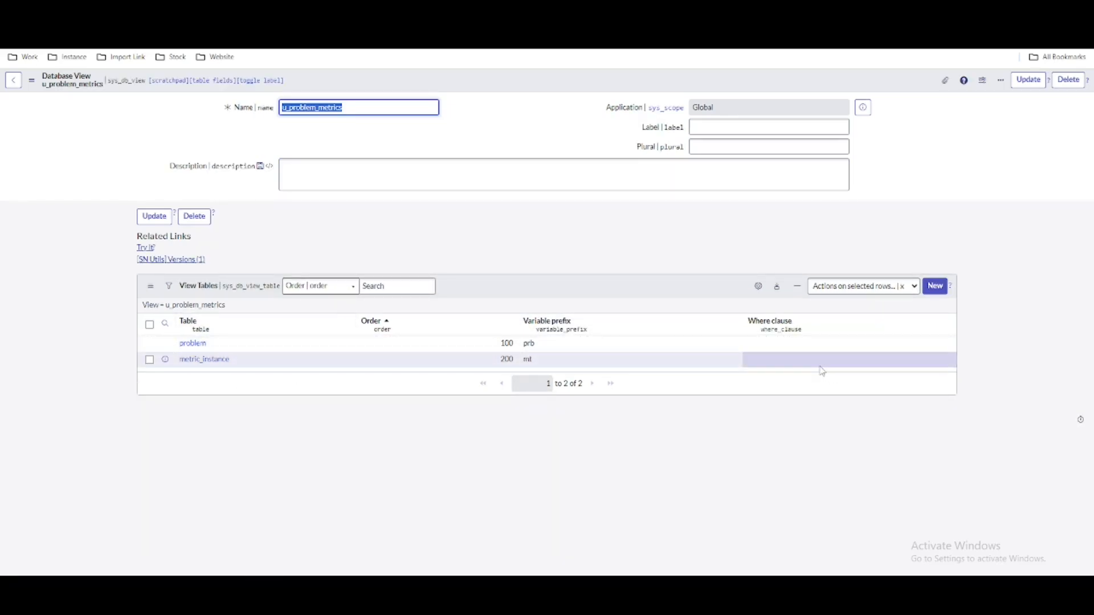
double_click(821, 365)
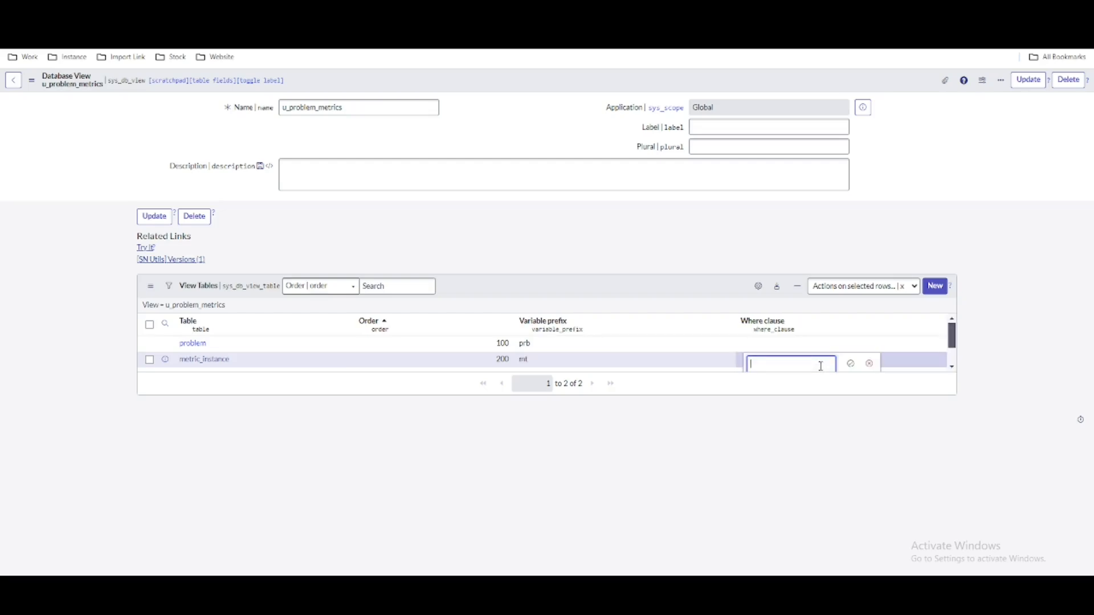
scroll(906, 369, "down", 2)
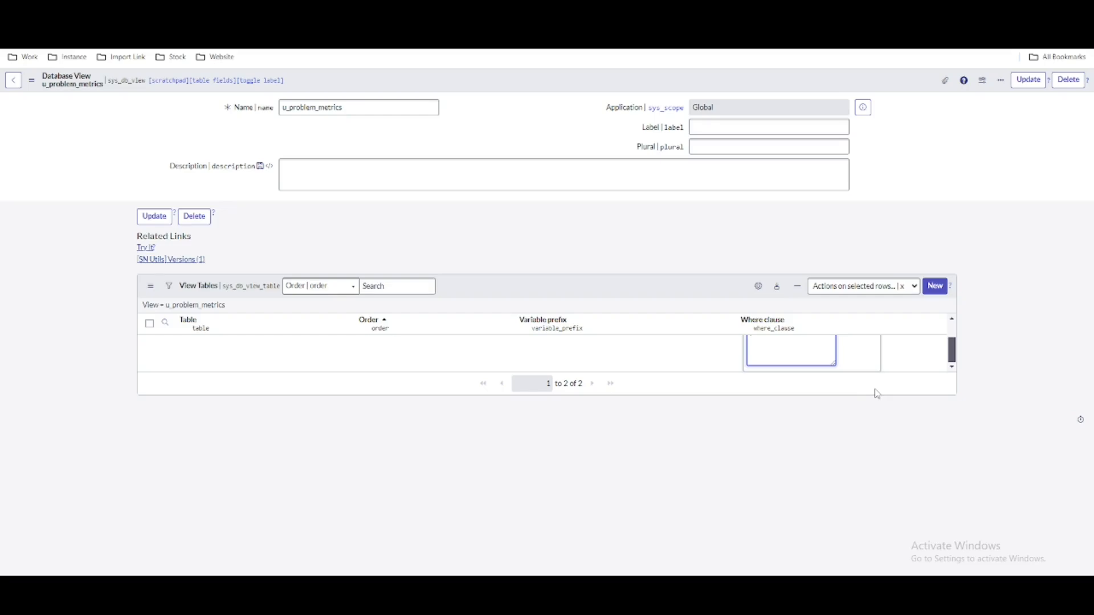
scroll(854, 359, "up", 2)
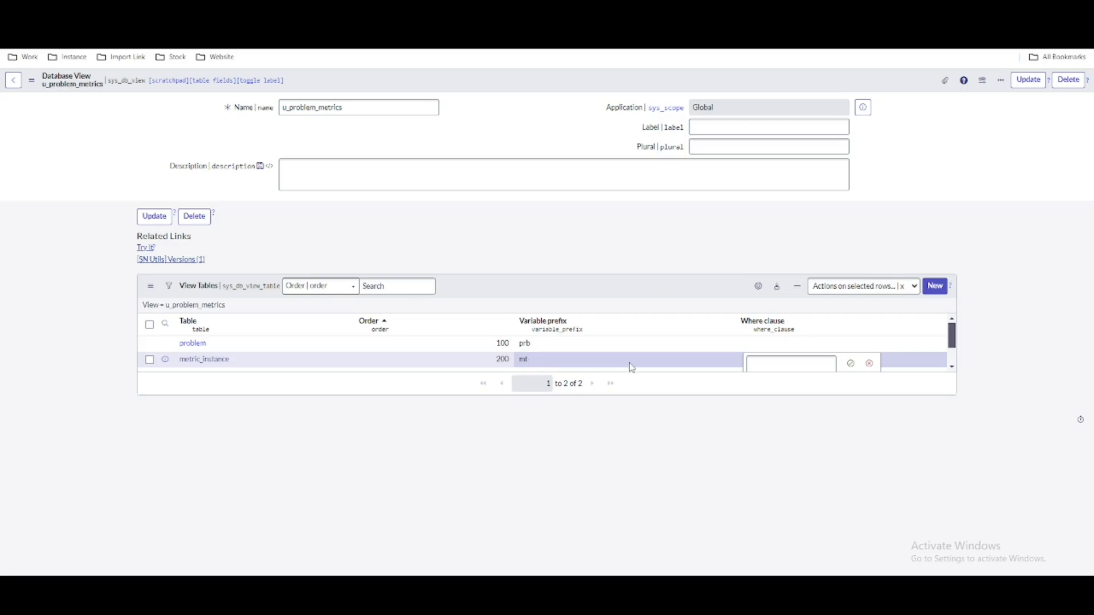
left_click(759, 362)
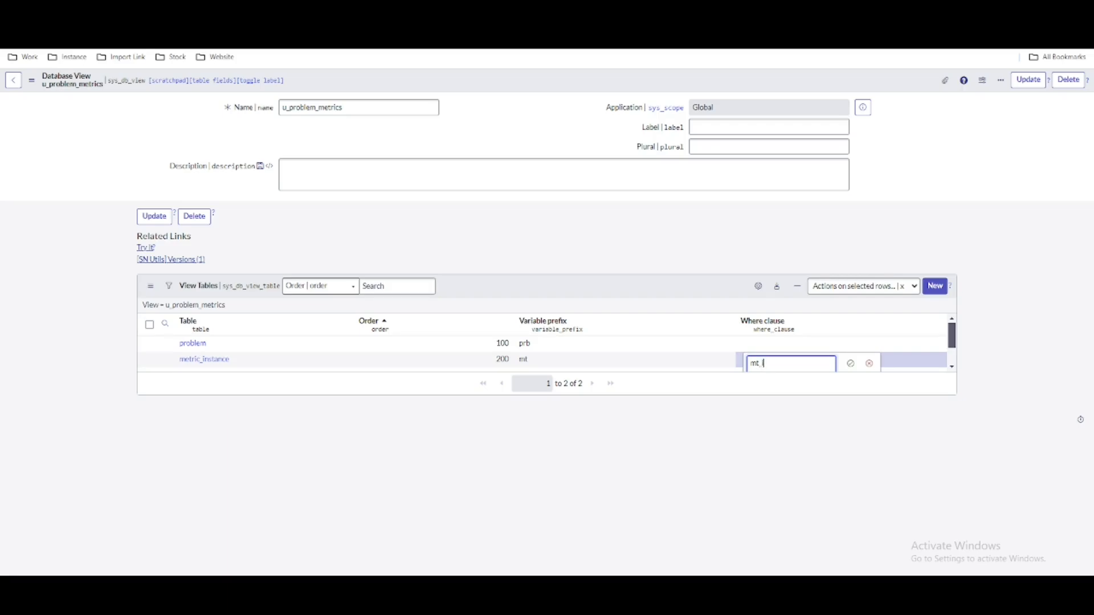
type("id")
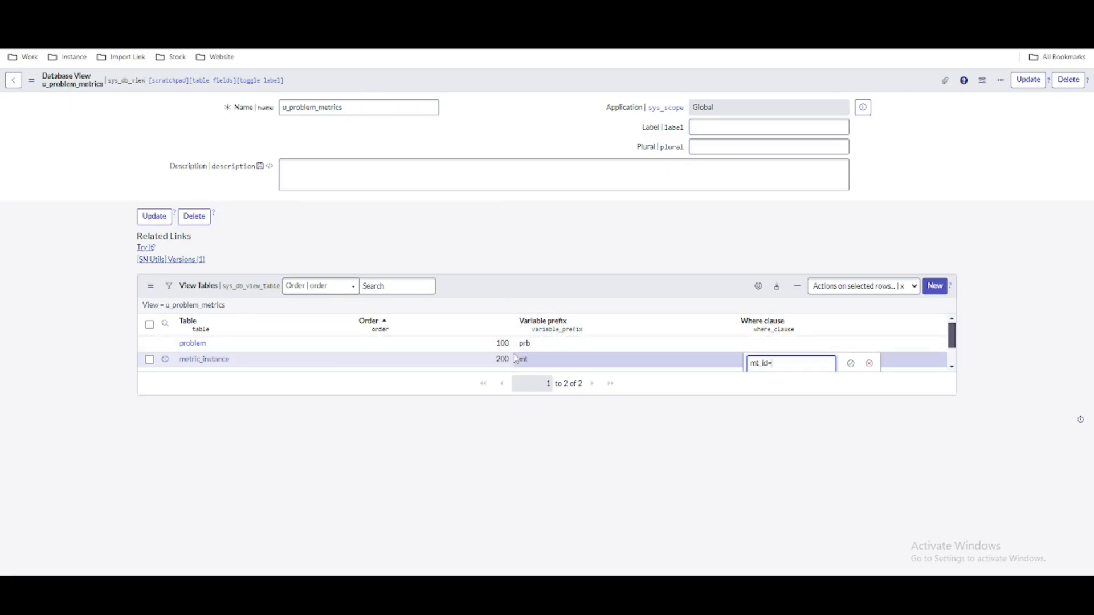
type("=")
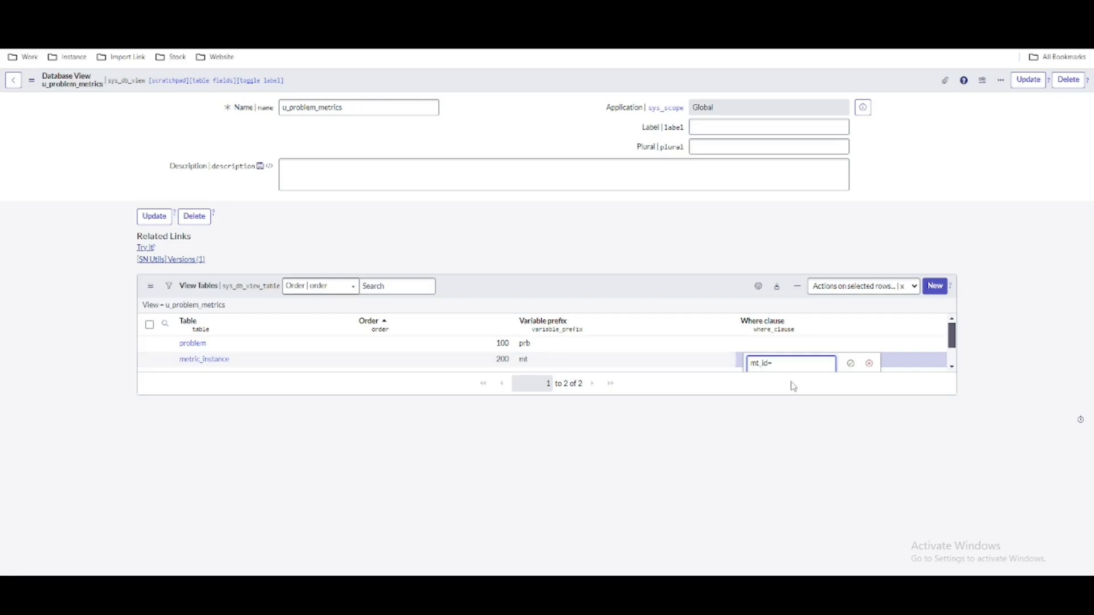
type("prb_sys_id")
left_click(723, 12)
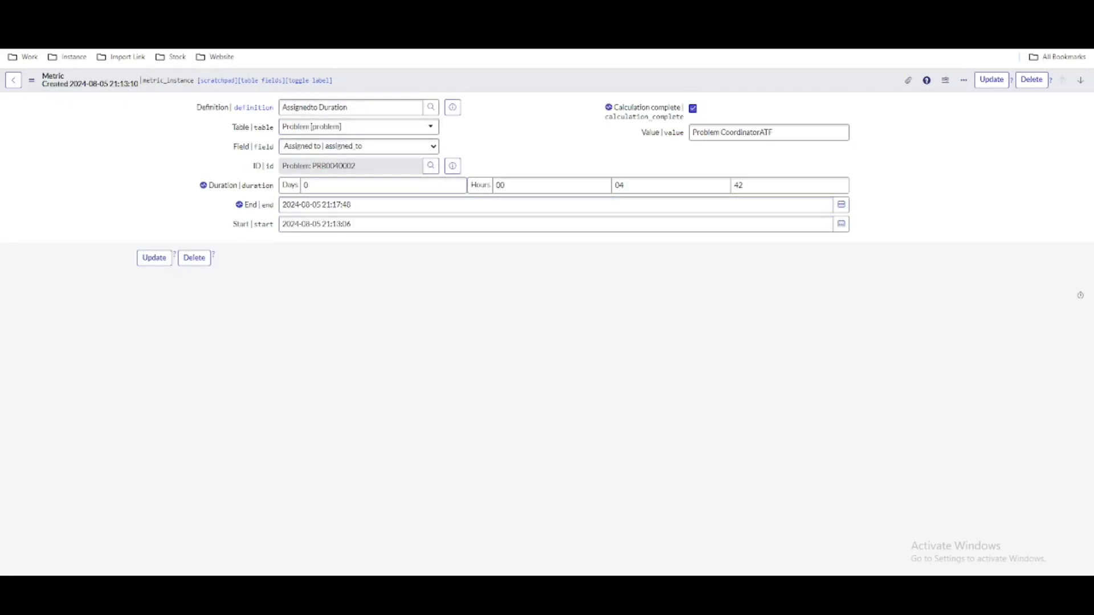
left_click(650, 11)
left_click(633, 11)
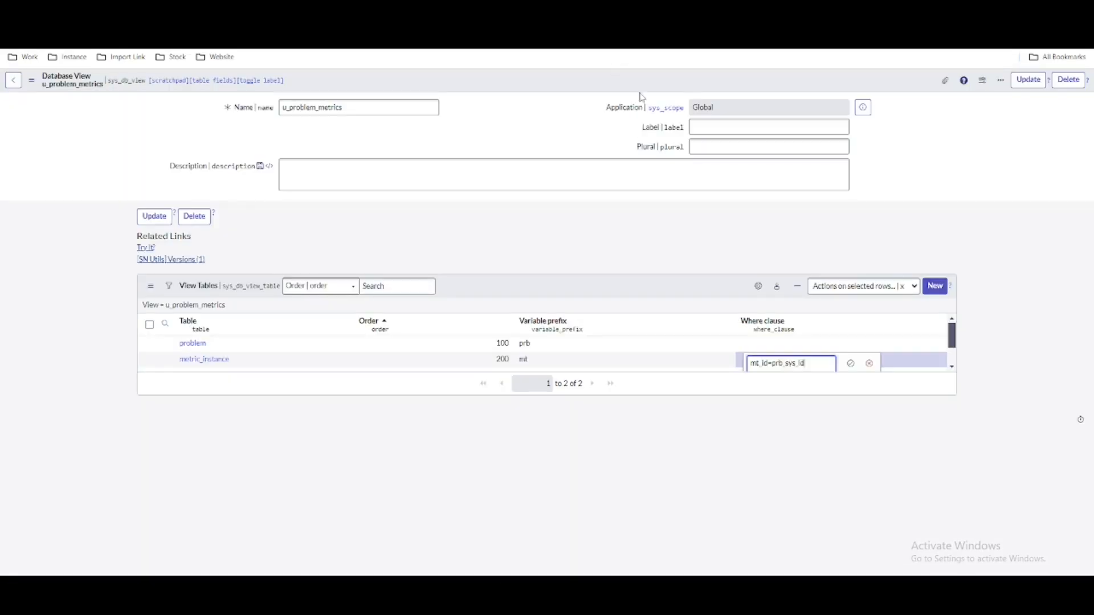
left_click(849, 365)
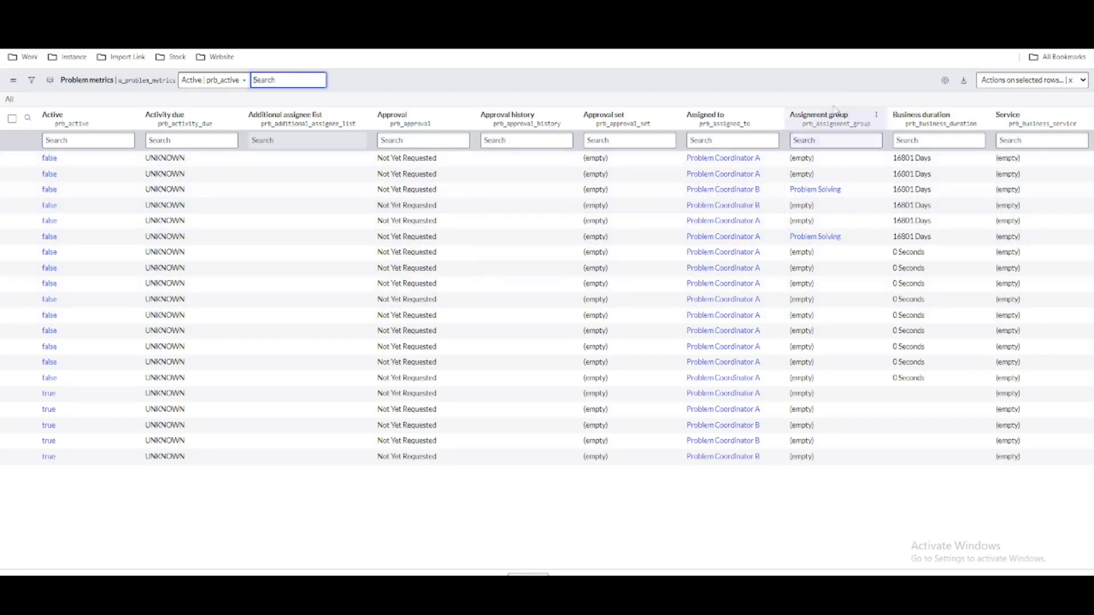
Add Number to the Problem metrics list as the first column
left_click(946, 81)
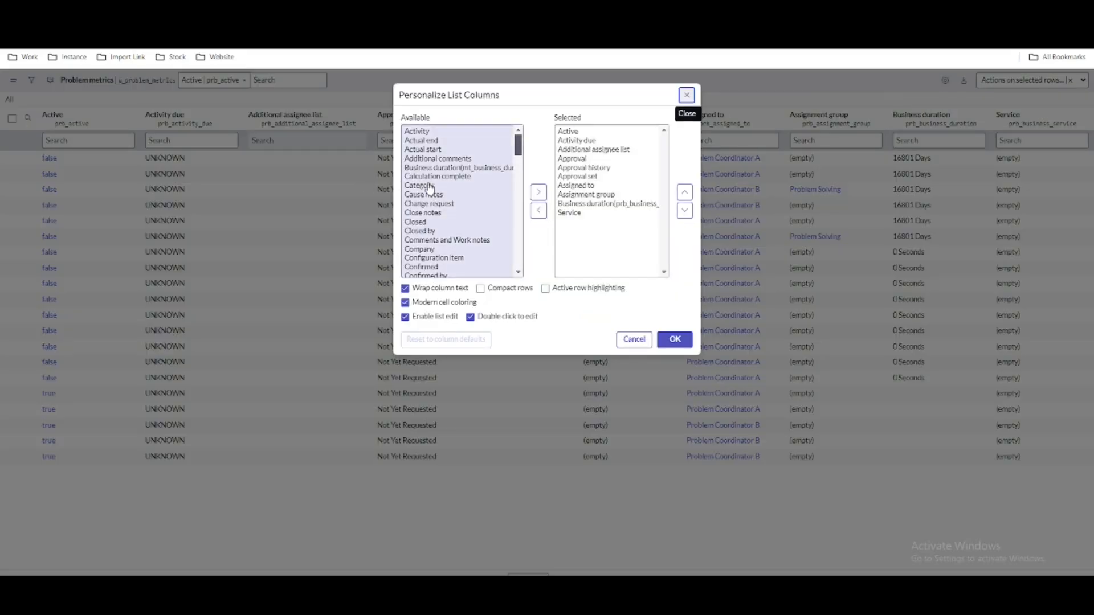
left_click(437, 179)
key("n")
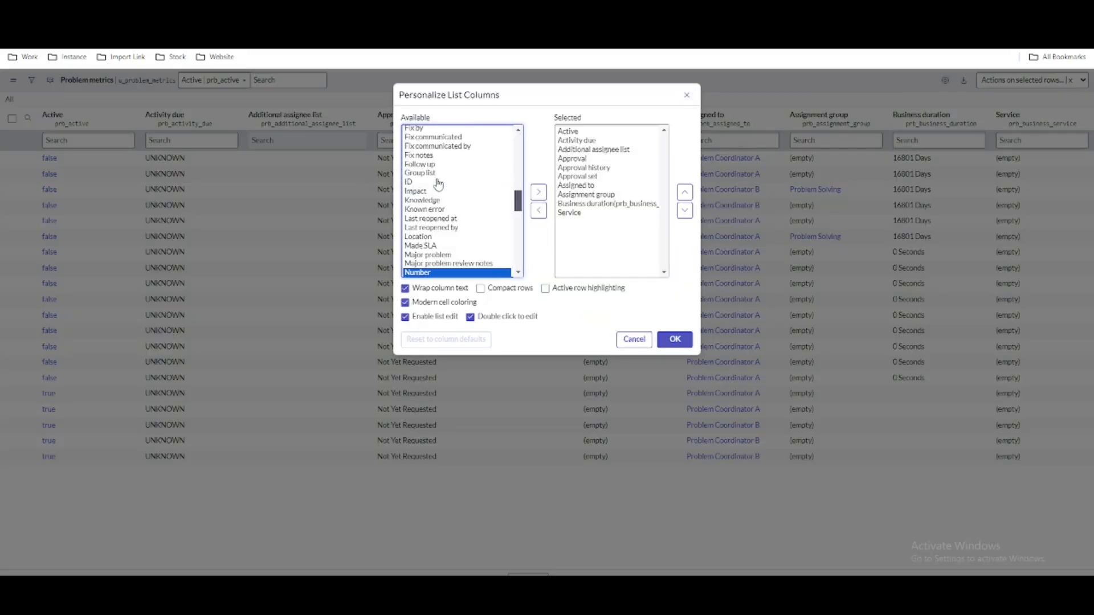
left_click(538, 192)
left_click(685, 193)
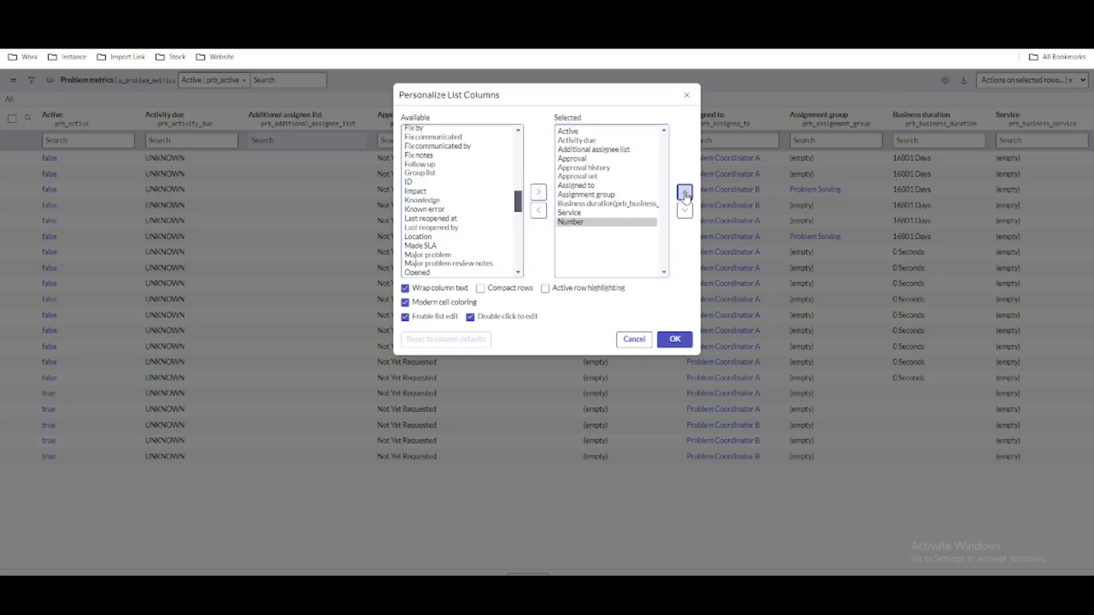
left_click(685, 193)
left_click(685, 192)
left_click(685, 193)
left_click(684, 193)
left_click(685, 192)
left_click(685, 193)
left_click(685, 193)
left_click(685, 193)
left_click(685, 193)
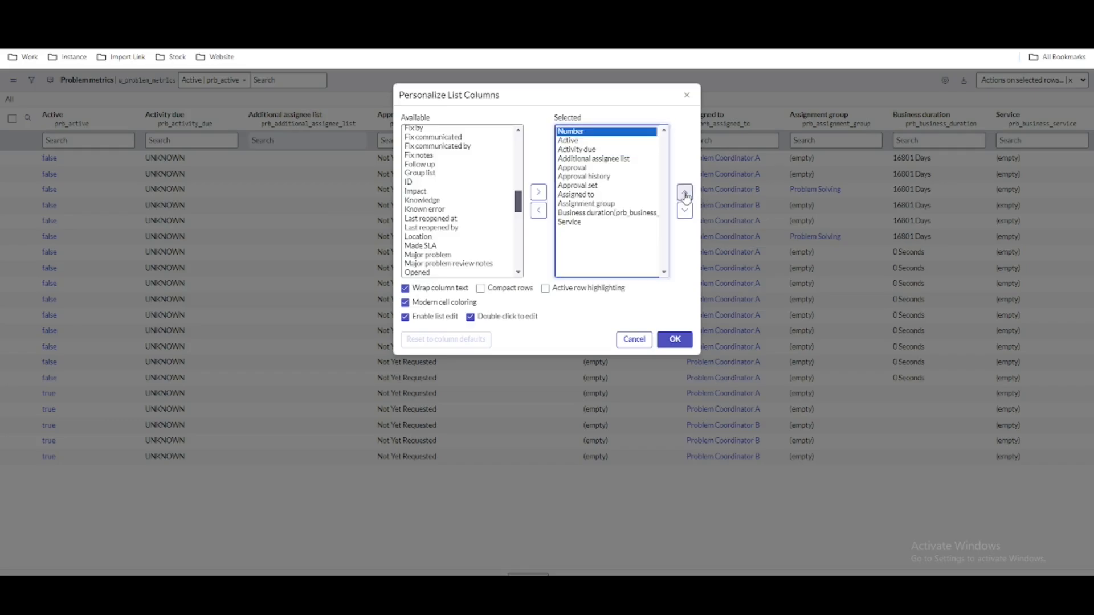
left_click(675, 340)
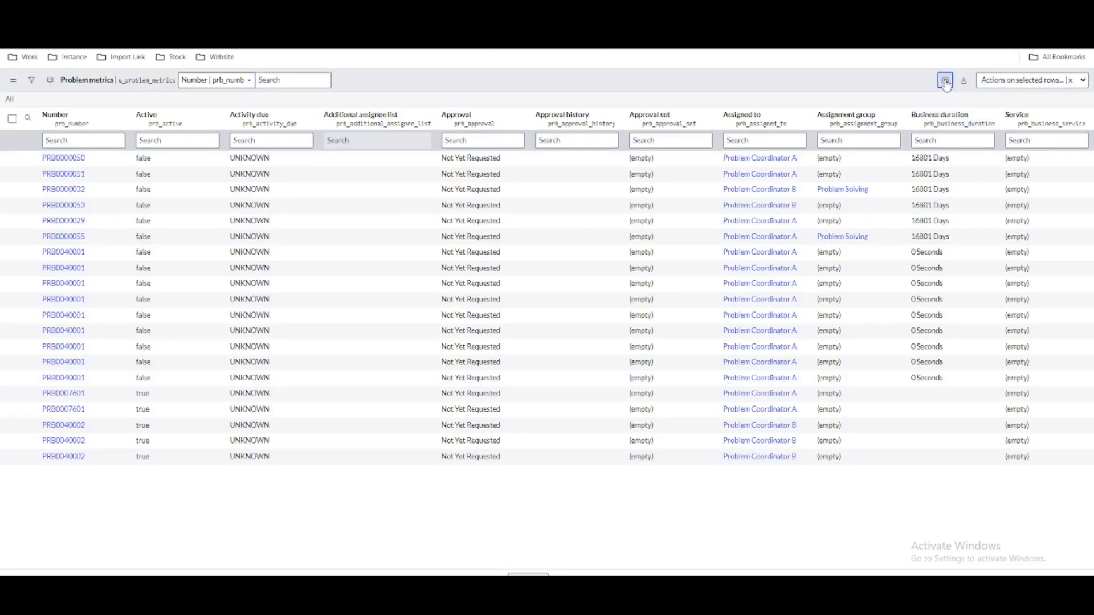
Add the Duration(mt_duration) column to the Problem metrics list, placed directly after Activity due
left_click(945, 80)
left_click(464, 188)
type("du")
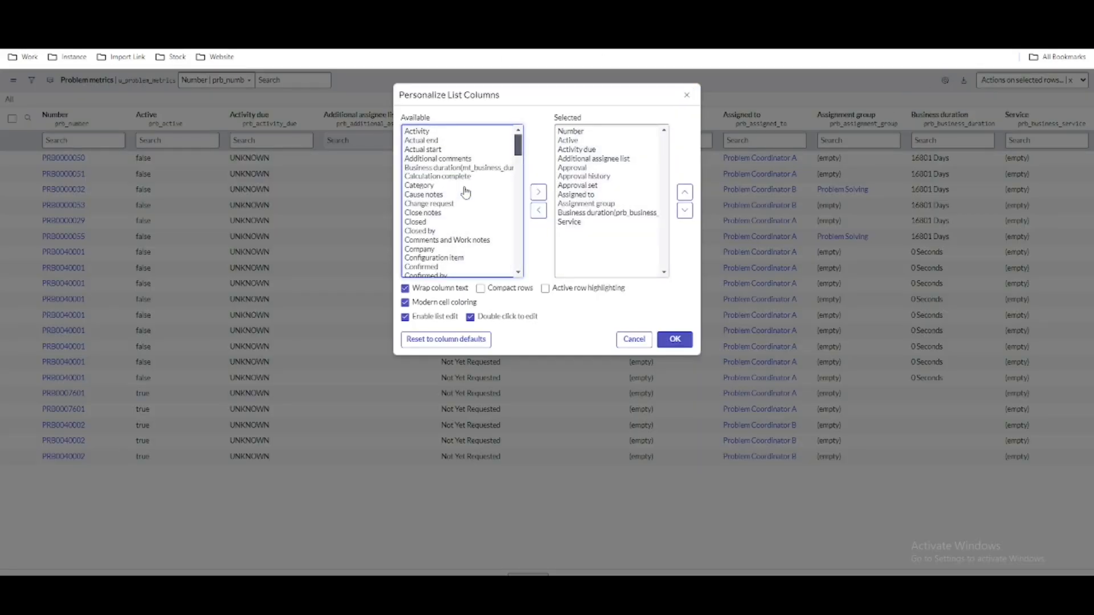
type("r")
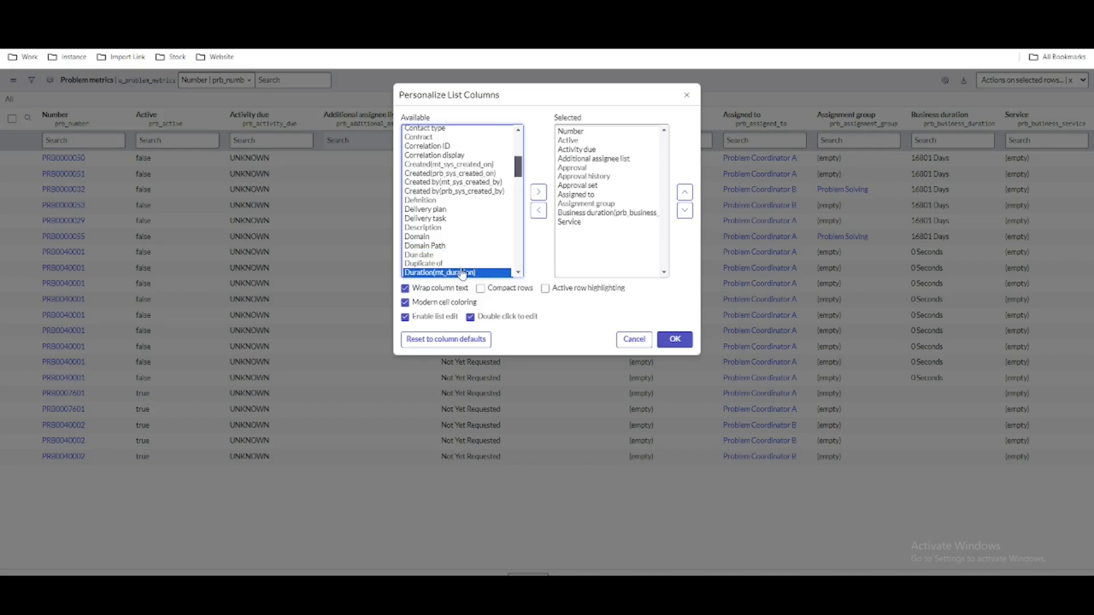
left_click(536, 193)
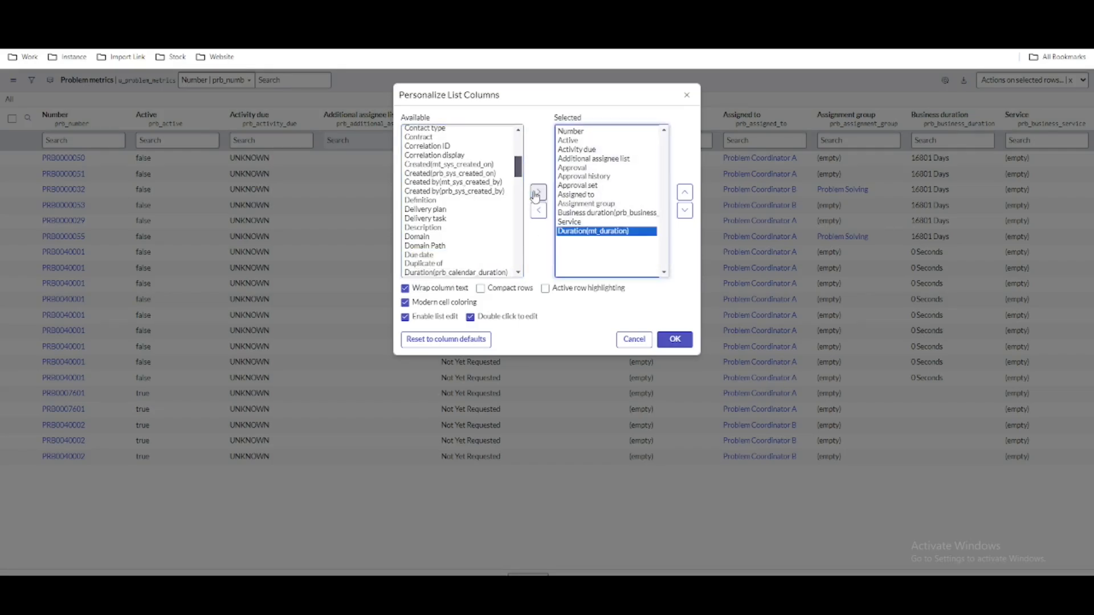
left_click(685, 192)
left_click(684, 193)
left_click(684, 192)
left_click(684, 193)
left_click(685, 193)
left_click(684, 192)
left_click(686, 193)
left_click(685, 193)
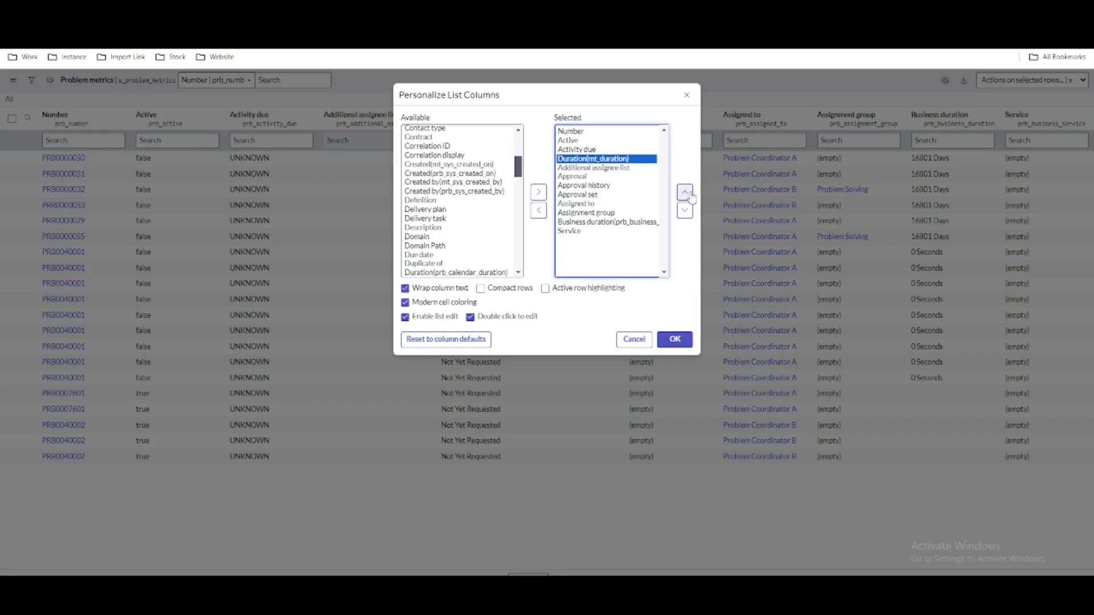
left_click(674, 340)
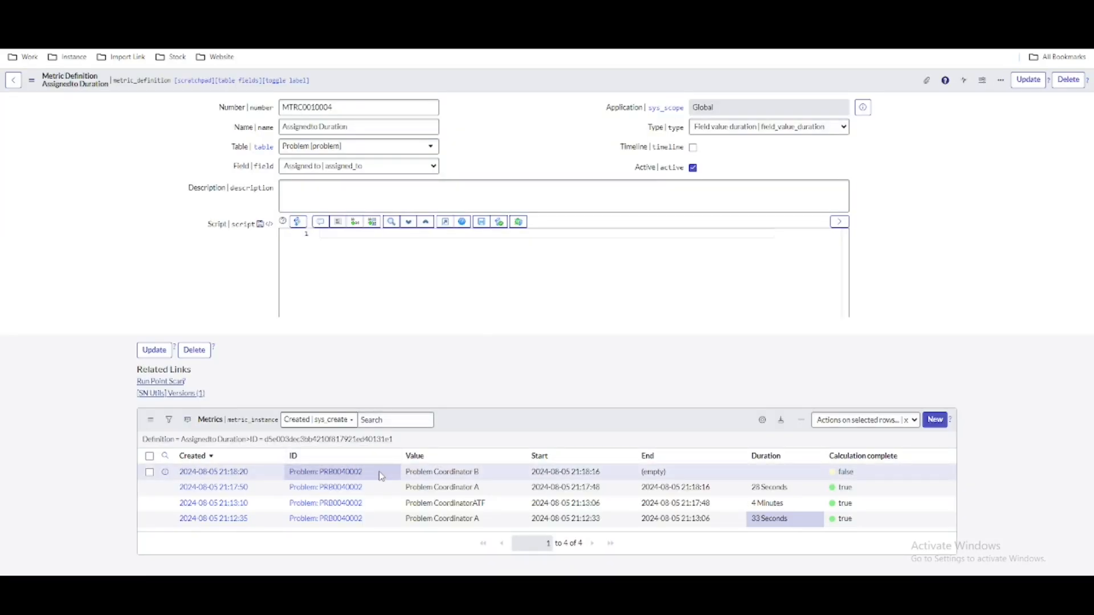
Reset the Assignedto Duration metrics list to its definition filter and show only the records matching problem PRB0040002
left_click(232, 440)
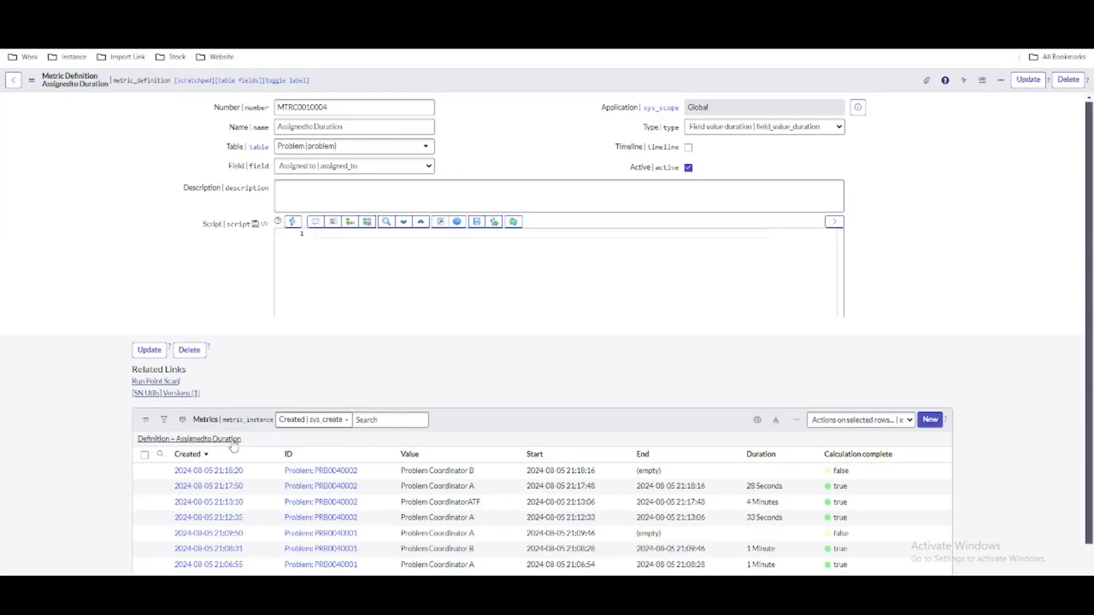
right_click(343, 472)
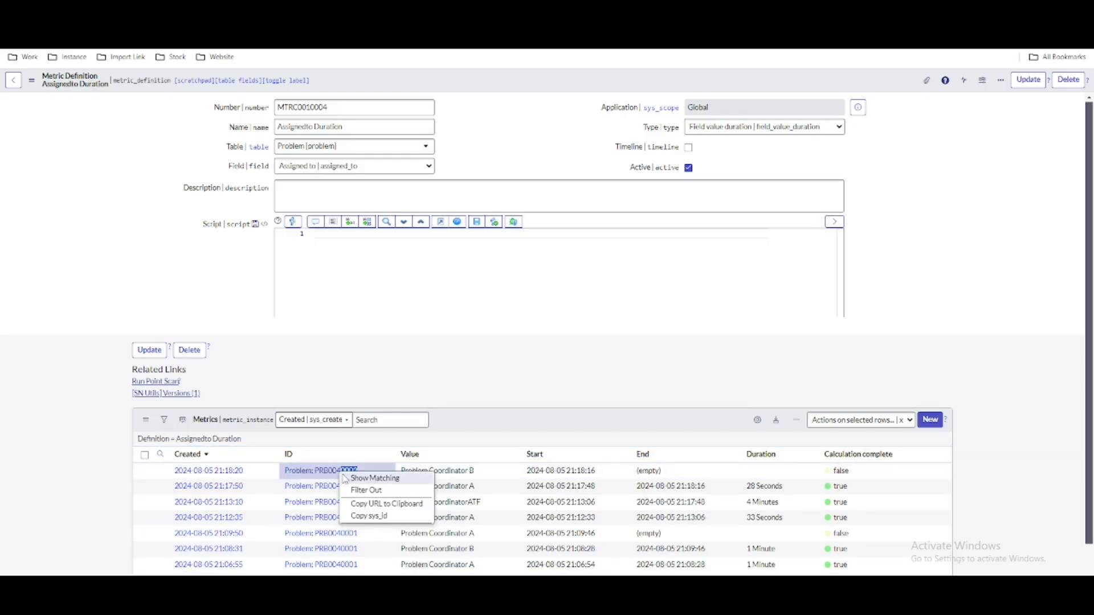
left_click(345, 479)
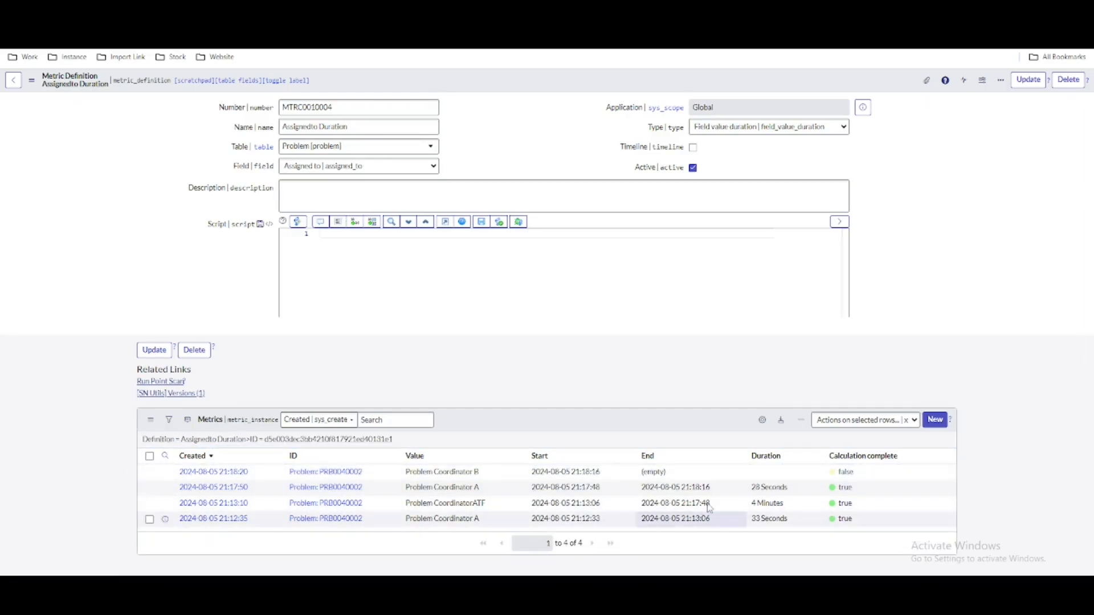
Filter the Problem metrics list by number PRB0040002 to compare its durations with the metric records
double_click(343, 471)
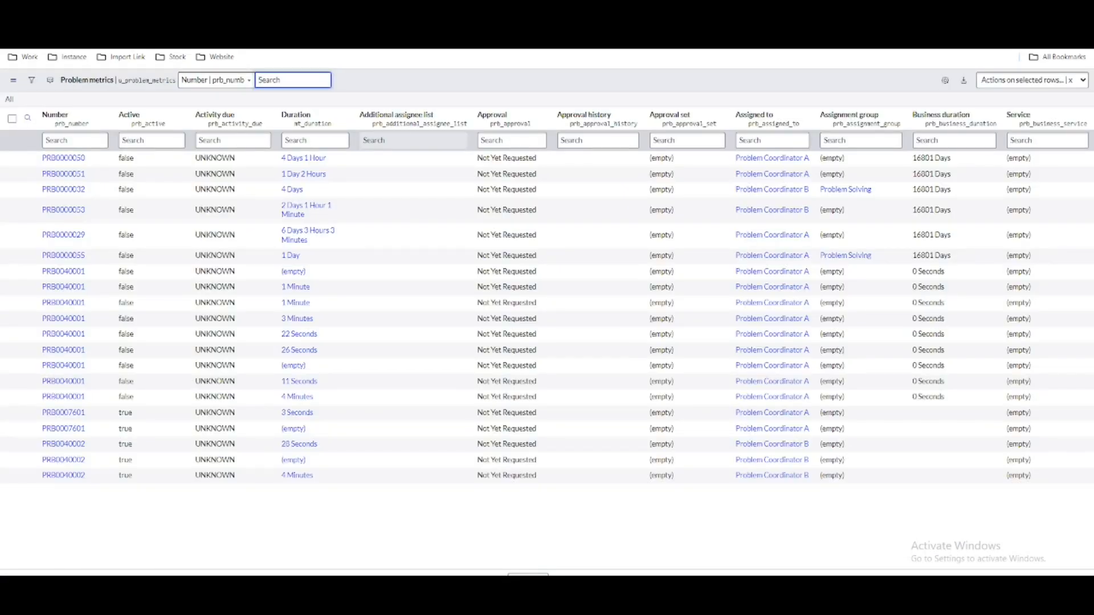
left_click(98, 139)
type("PRB0040002")
key("Return")
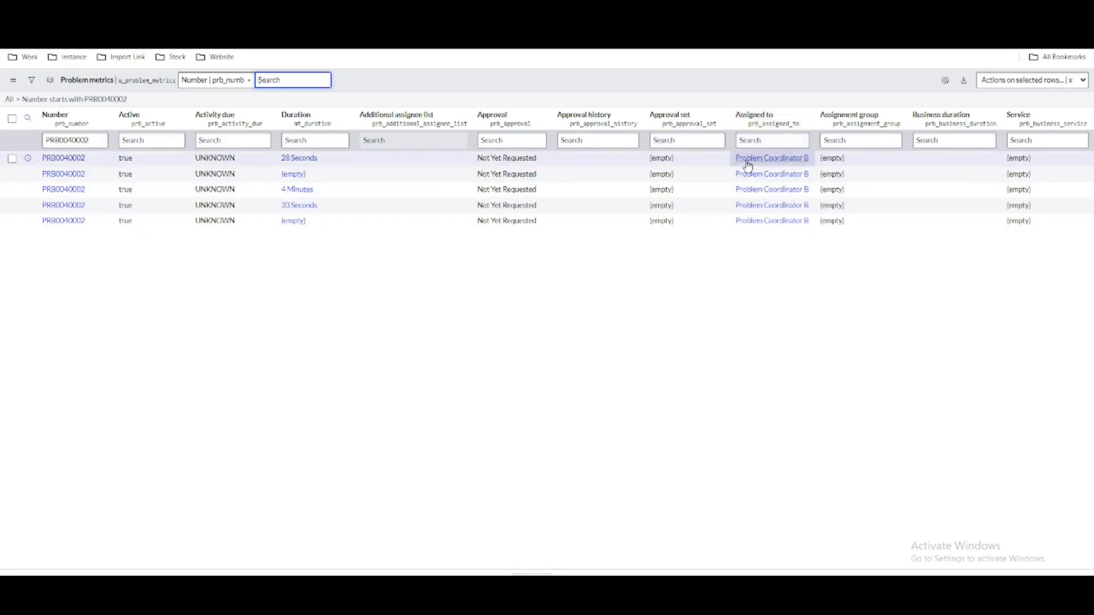
Add the Value column to the Problem metrics list and move it up the column order
left_click(944, 80)
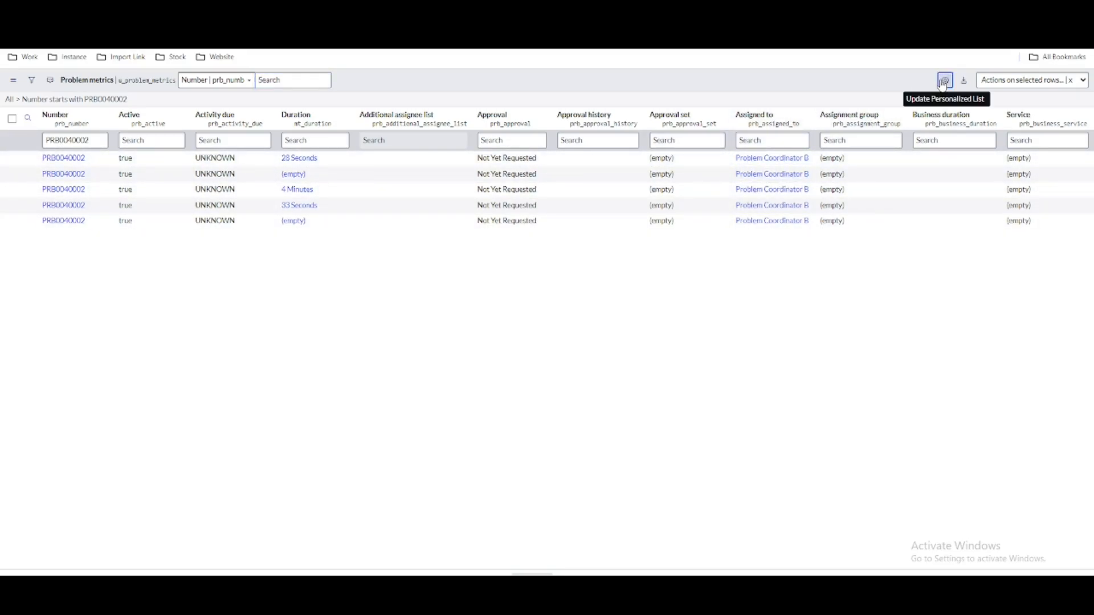
left_click(415, 179)
key("v")
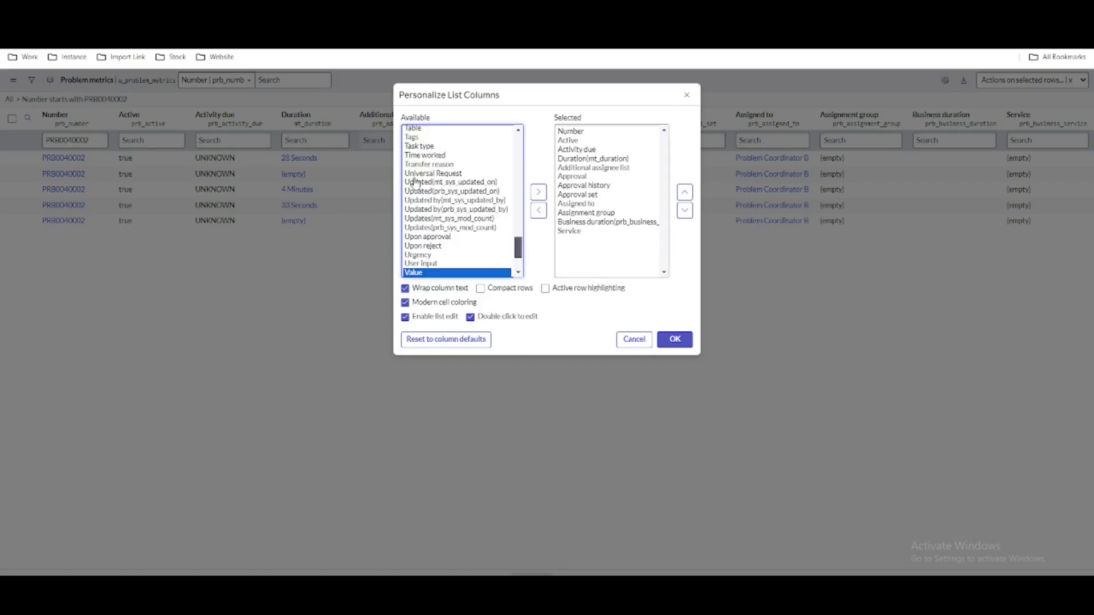
left_click(538, 192)
left_click(685, 193)
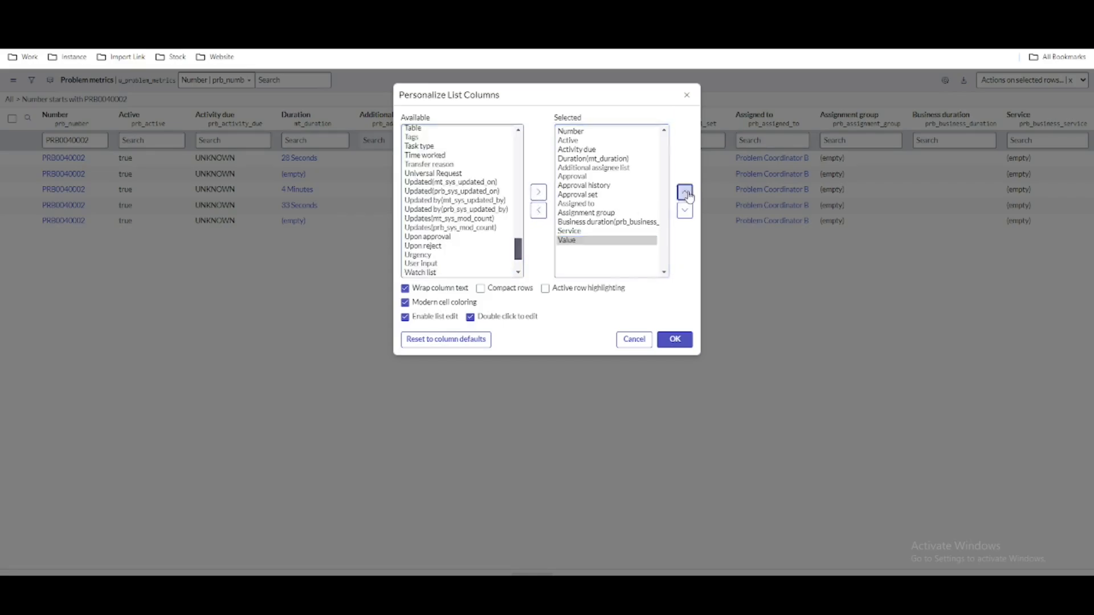
left_click(689, 195)
left_click(688, 195)
left_click(688, 195)
left_click(688, 195)
left_click(689, 195)
left_click(688, 195)
left_click(671, 341)
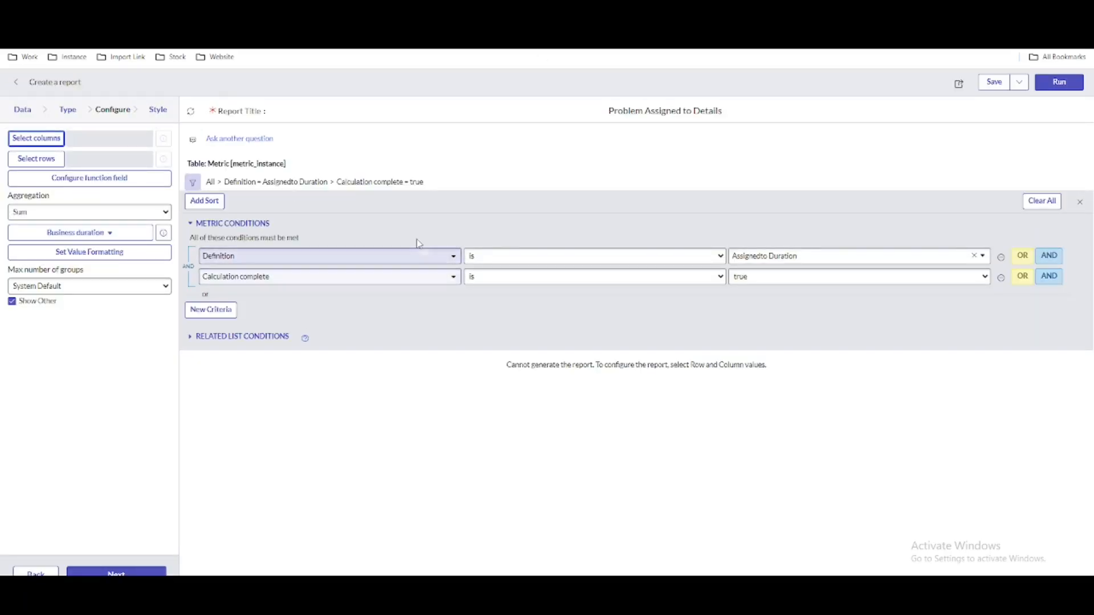
In the Problem Assigned to Details report, change the source table to Problem metrics [u_problem_metrics]
left_click(24, 112)
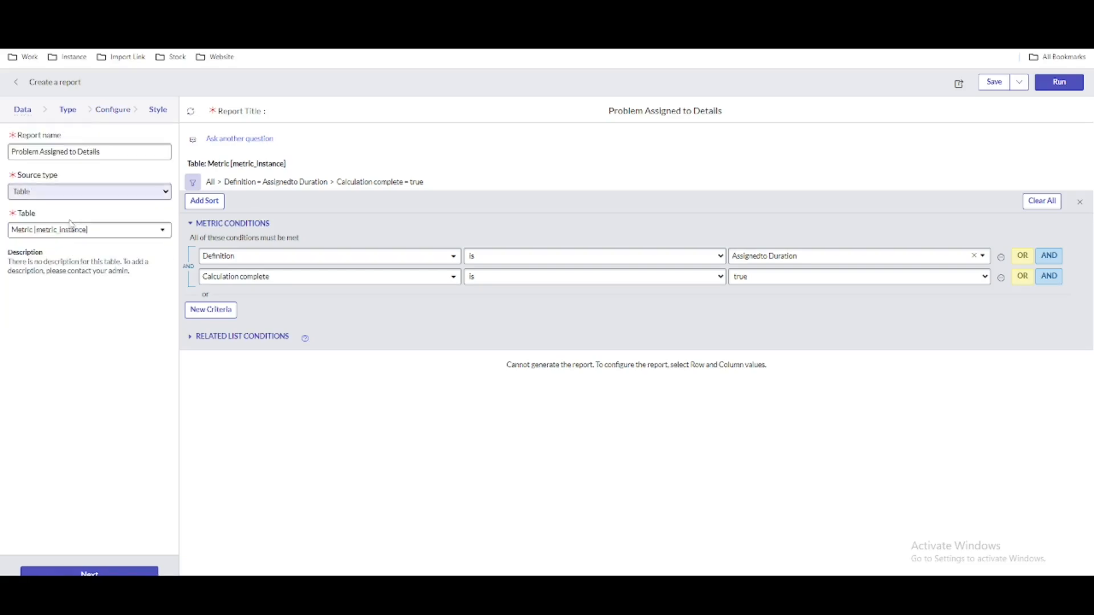
left_click(63, 230)
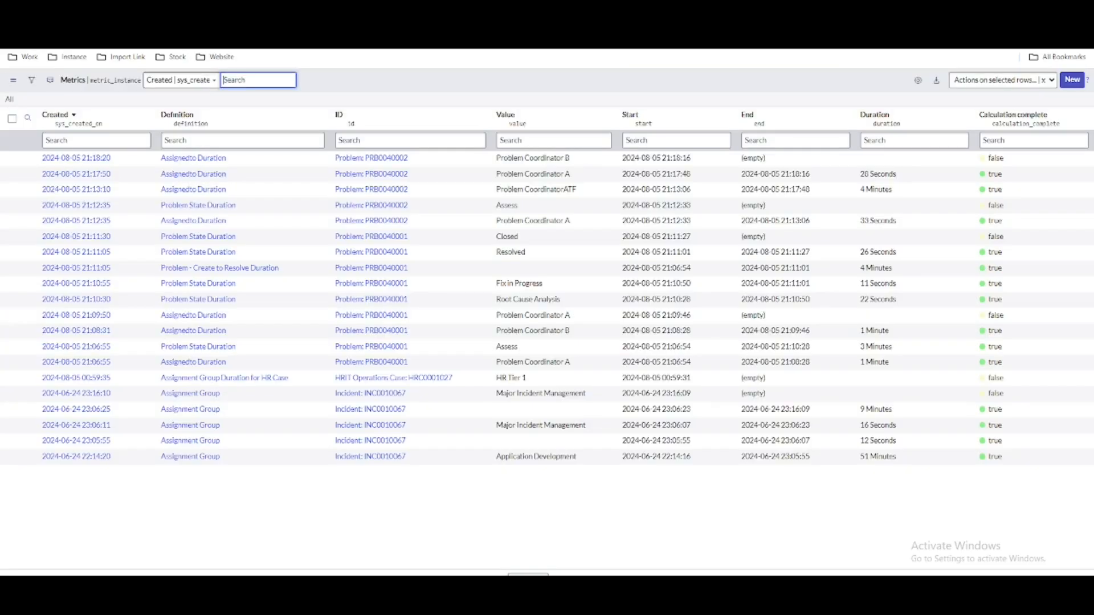
left_click(455, 12)
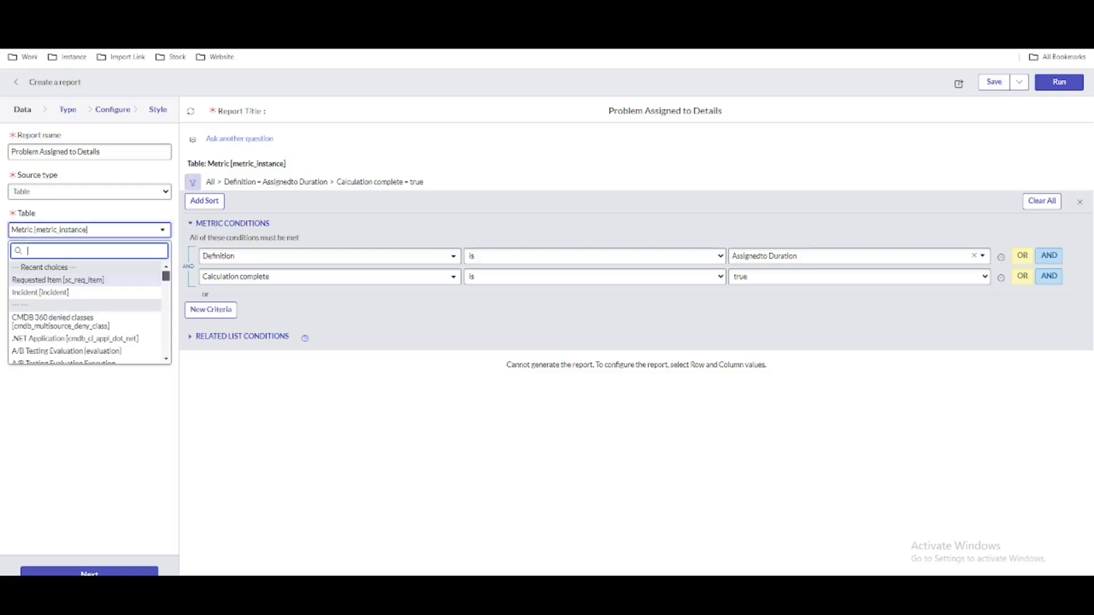
type("u_problem_metrics")
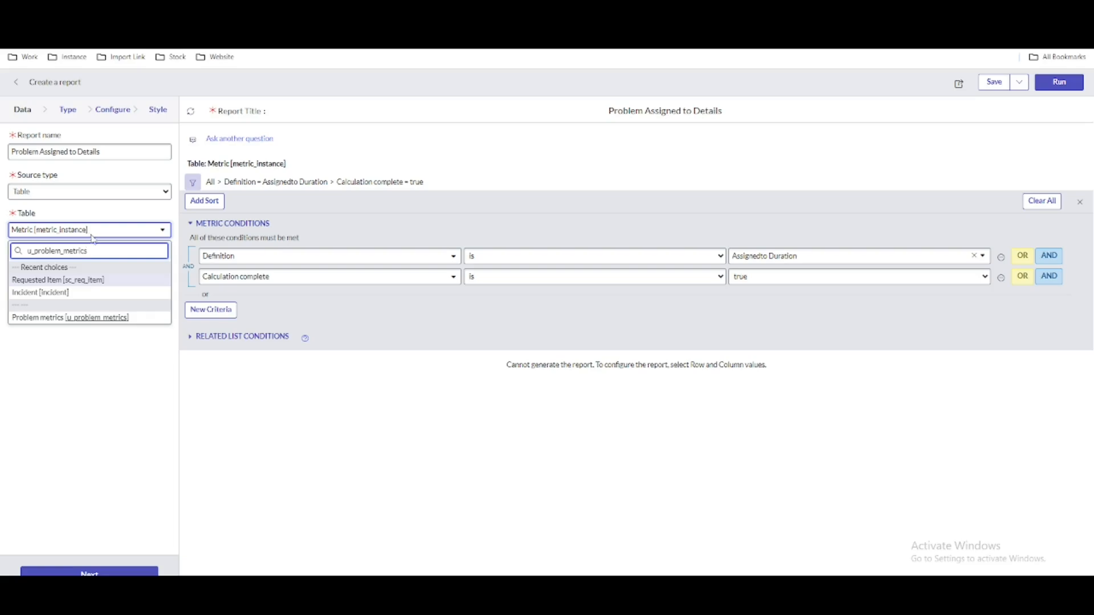
left_click(69, 318)
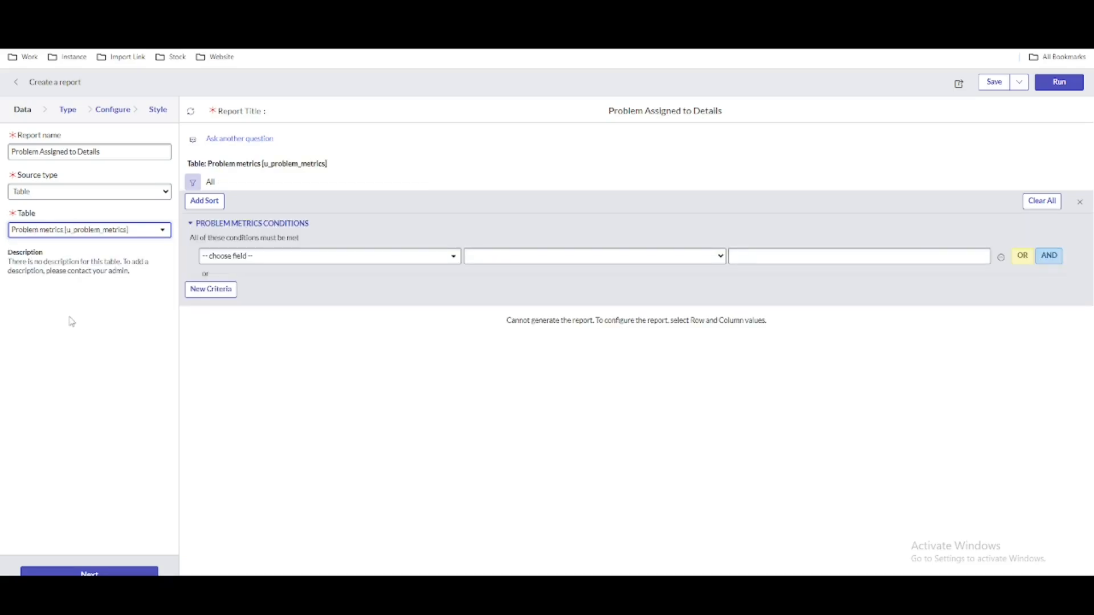
Filter the report to records whose Definition is Assignedto Duration and apply the condition
left_click(320, 261)
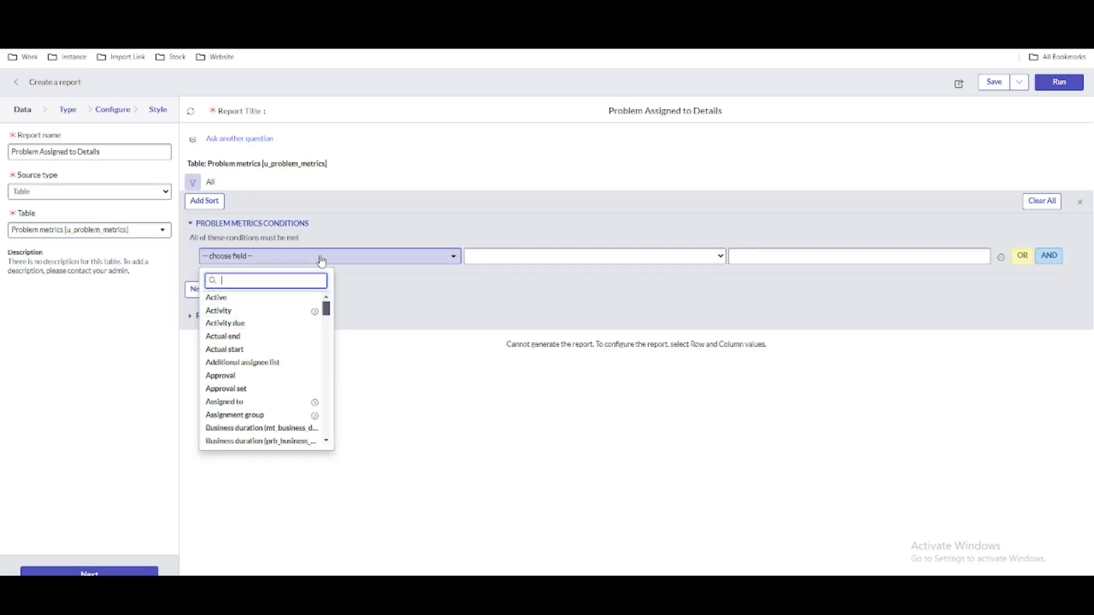
type("def")
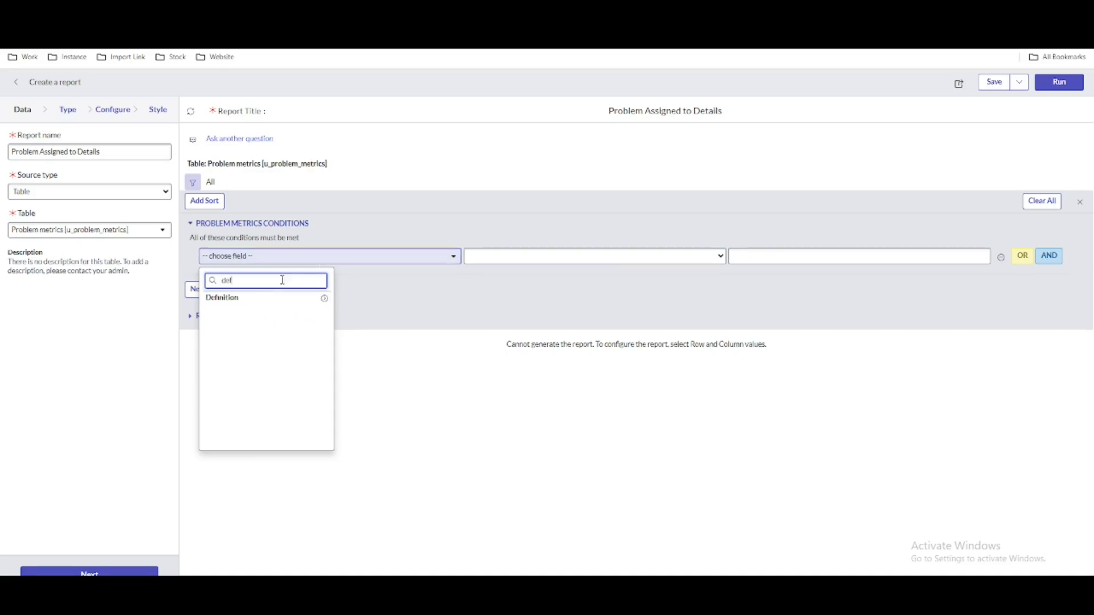
left_click(252, 297)
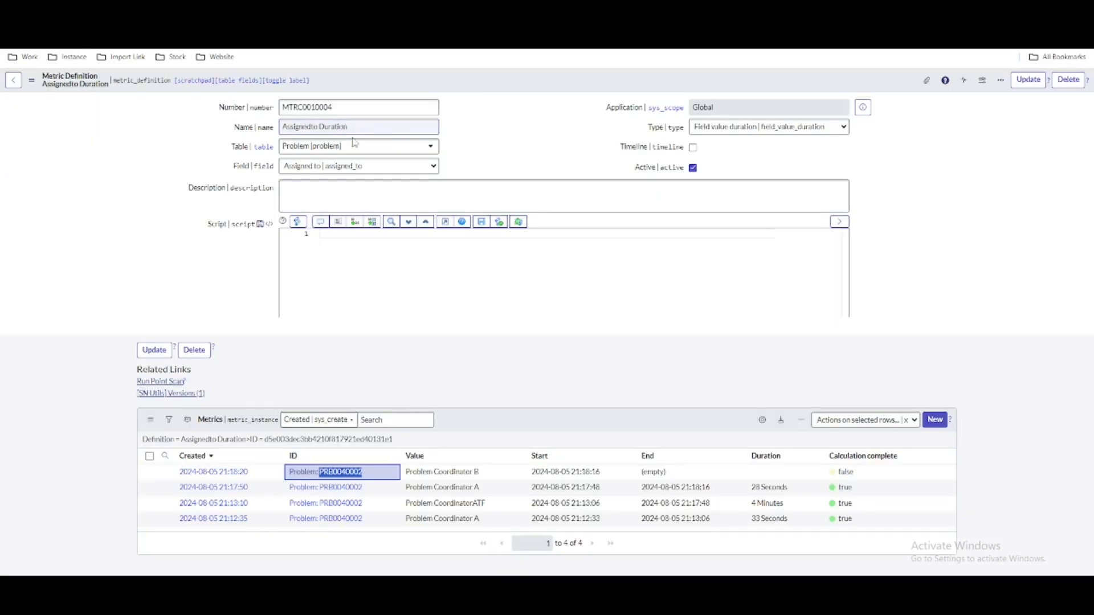
left_click_drag(350, 126, 270, 129)
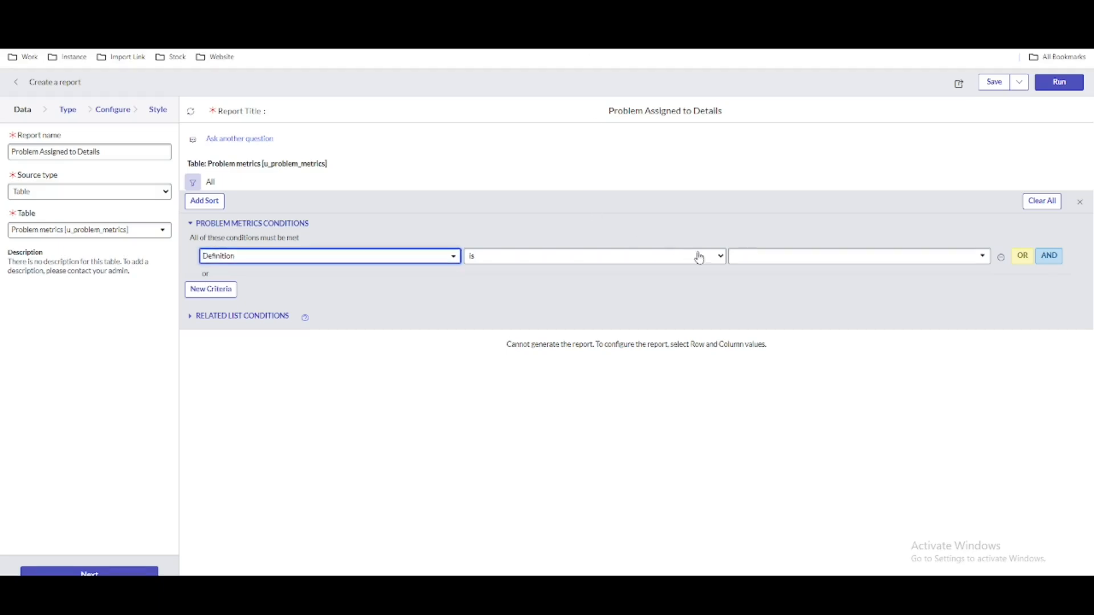
left_click(740, 257)
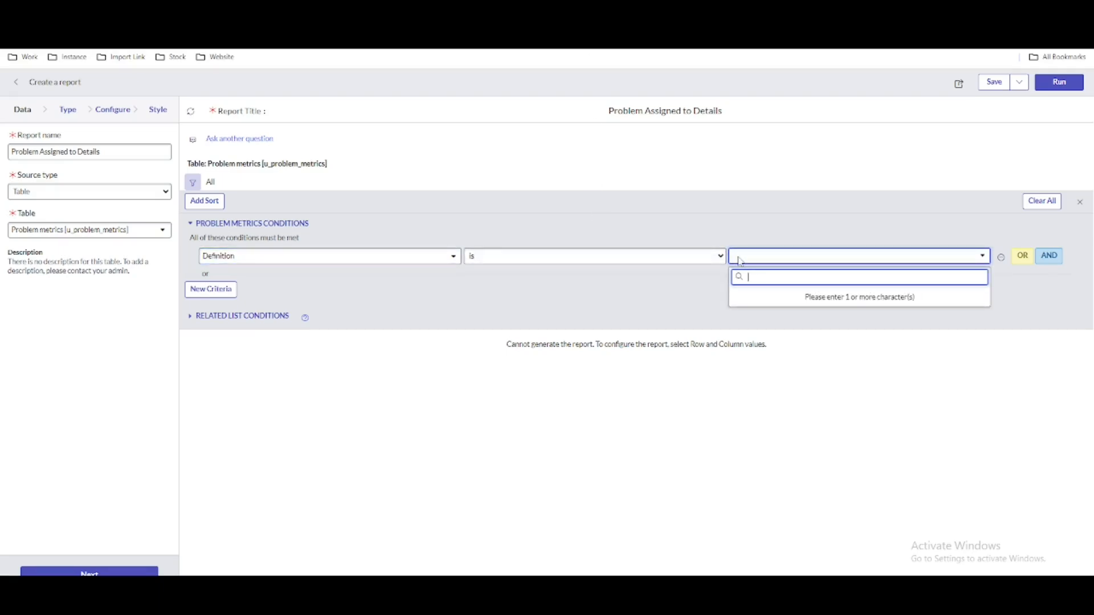
type("Assigned to Duration")
left_click(744, 295)
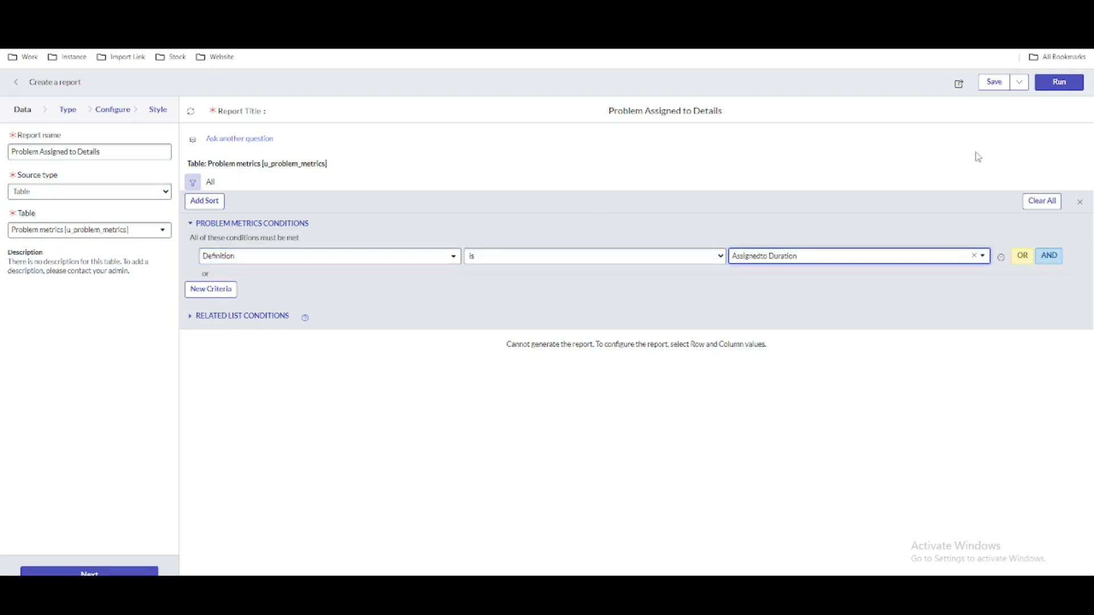
left_click(1059, 83)
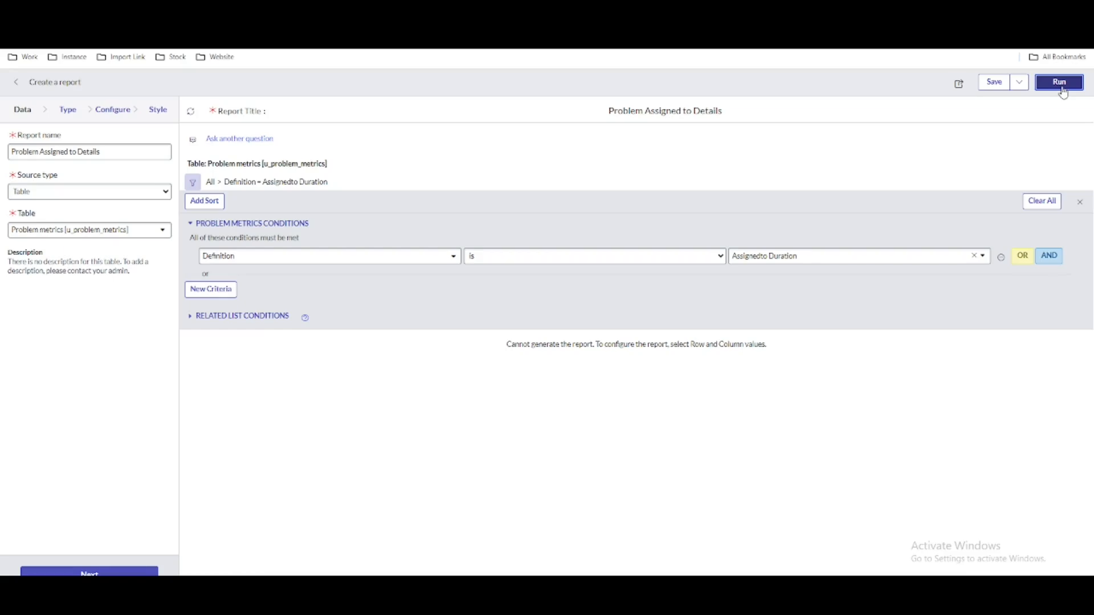
Set Value as the column field of the report's multilevel pivot
left_click(69, 109)
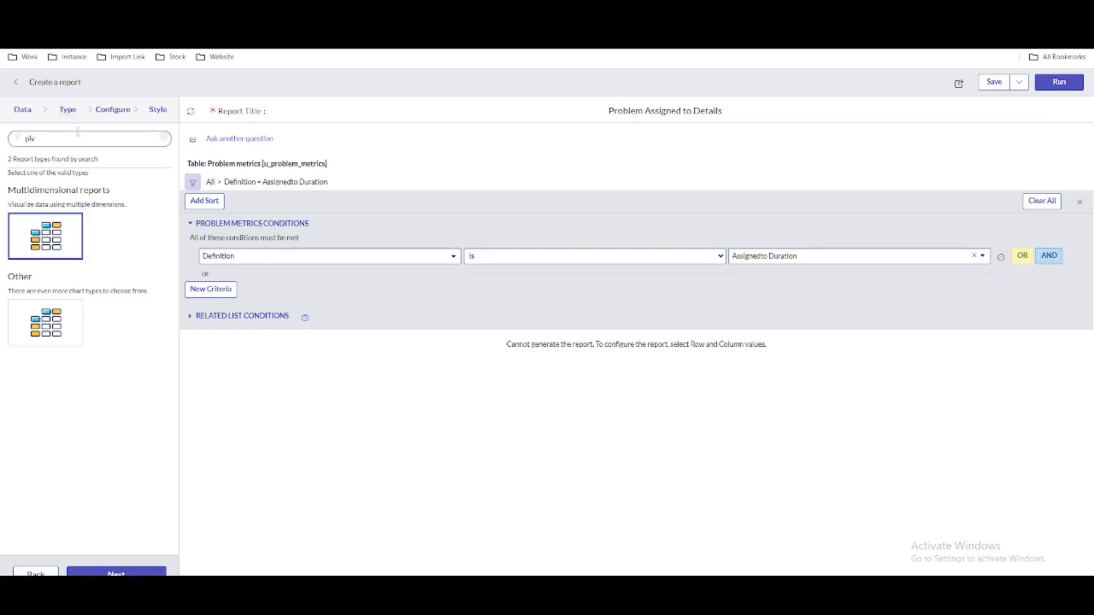
left_click(112, 110)
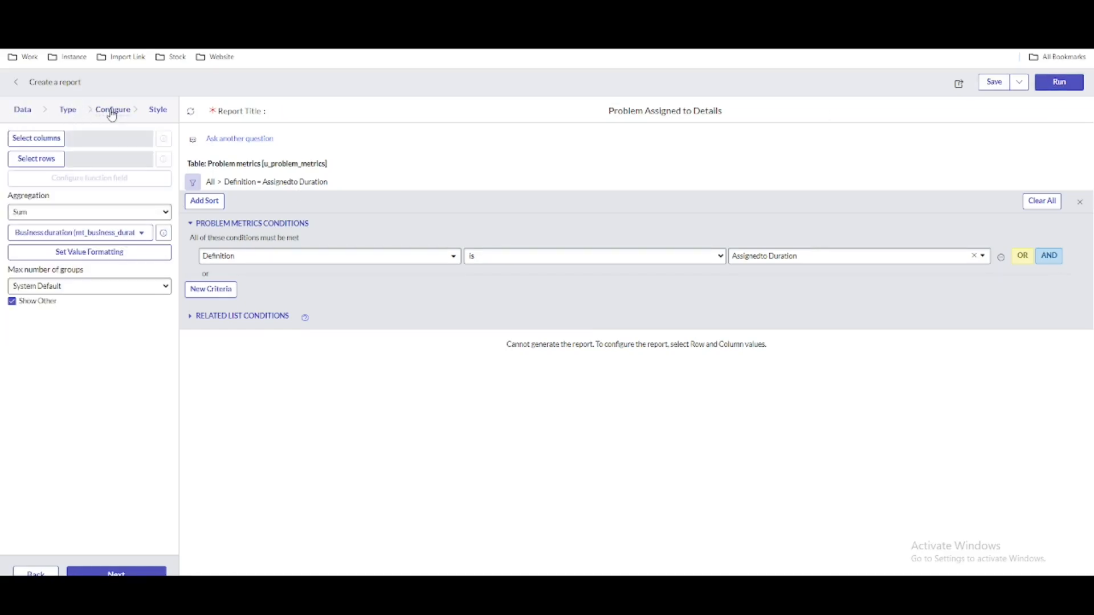
left_click(38, 139)
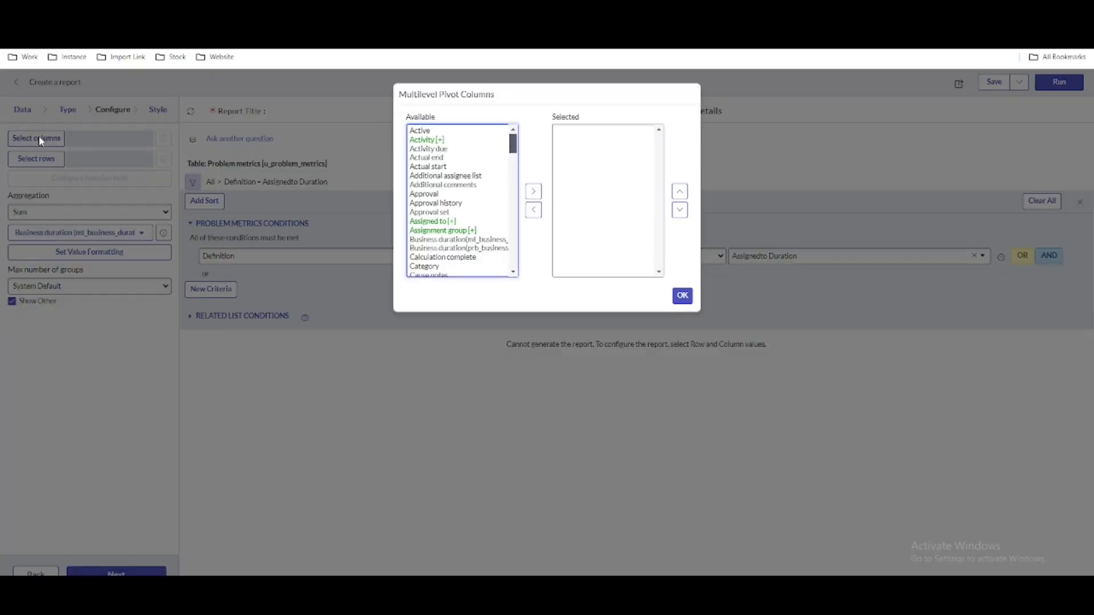
left_click(436, 178)
key("End")
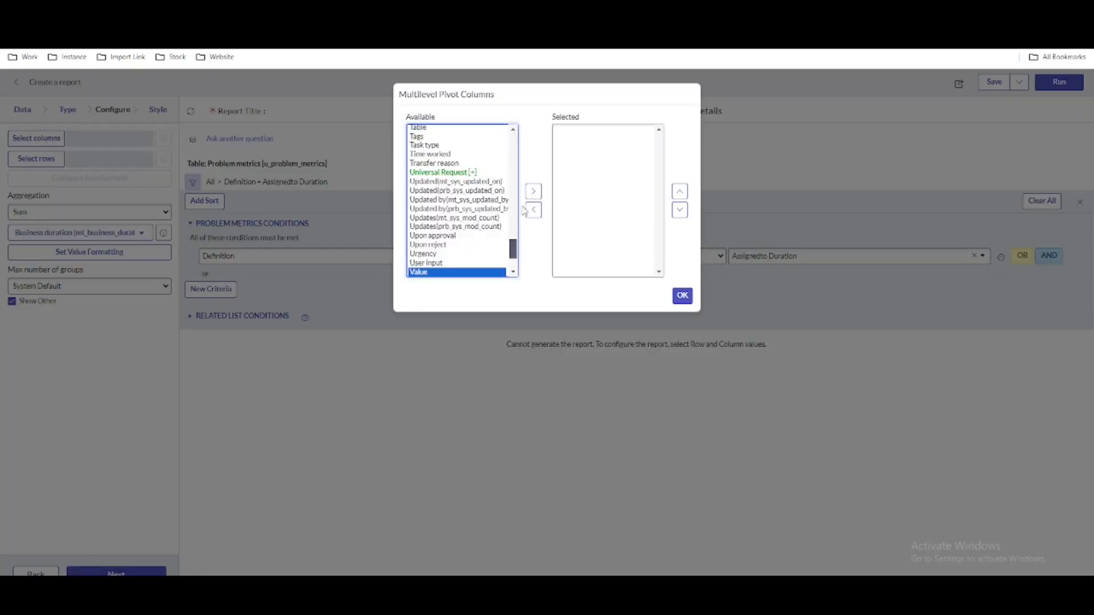
left_click(533, 192)
left_click(683, 296)
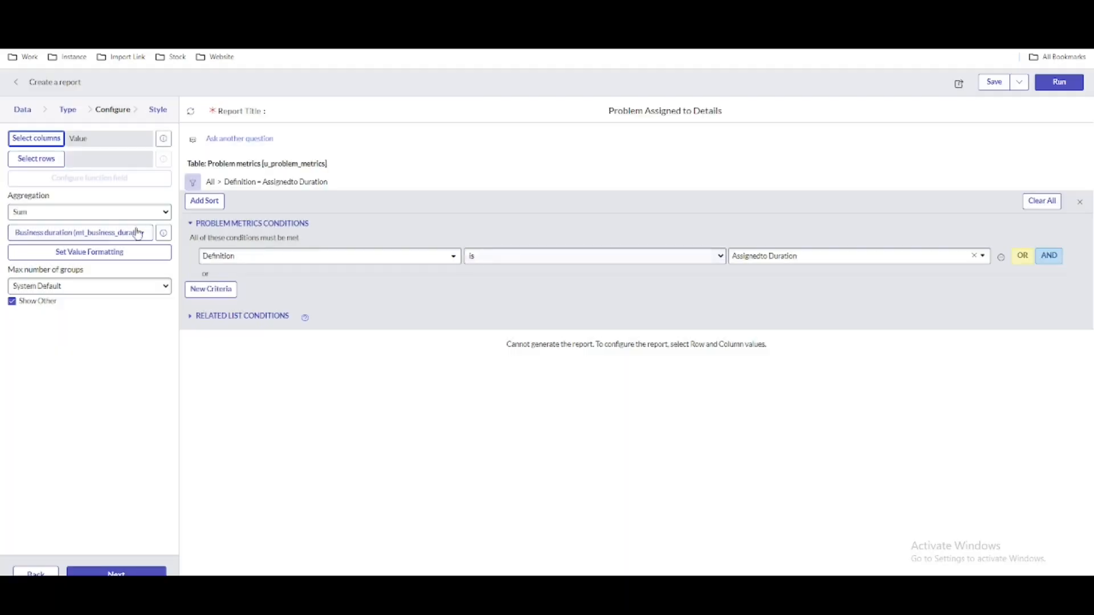
Set Number as the pivot's row field and run the report
left_click(91, 165)
left_click(436, 158)
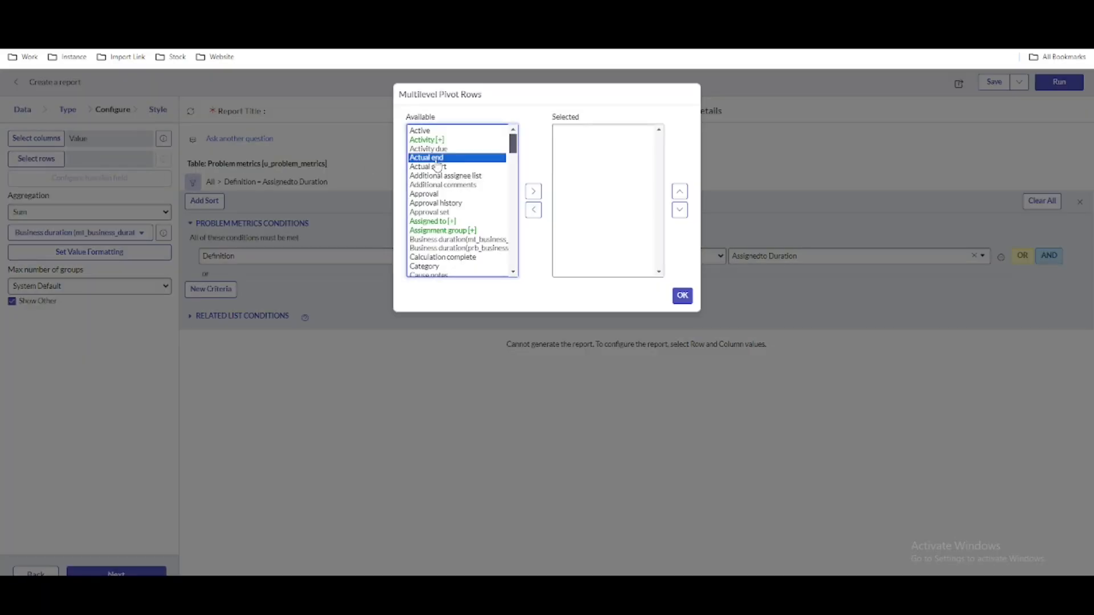
key("n")
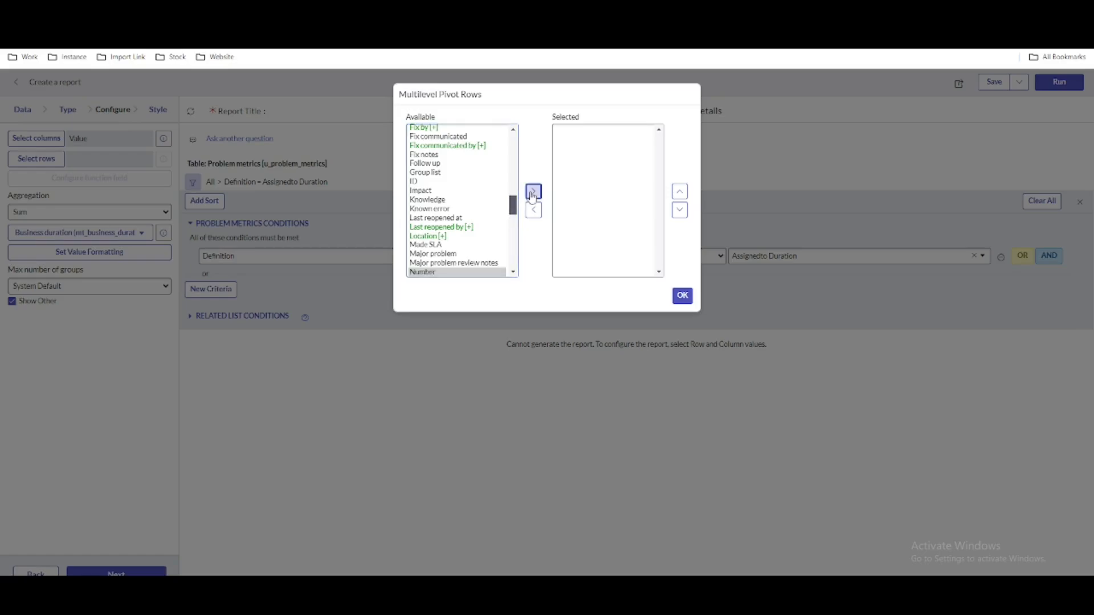
left_click(533, 194)
left_click(683, 299)
left_click(1061, 84)
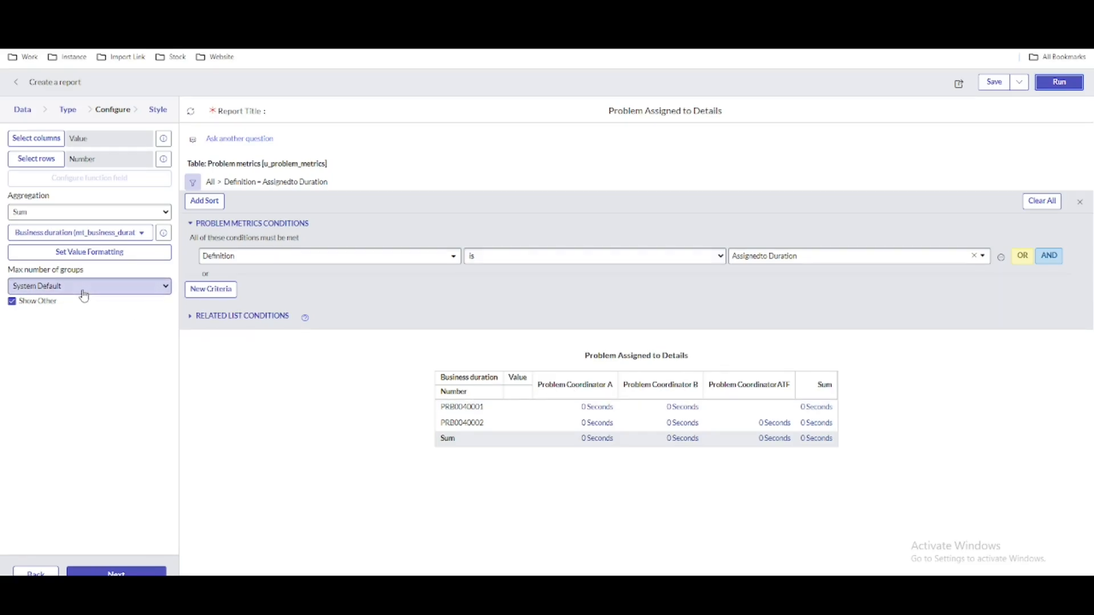
Keep the Sum aggregation, switch the summed field to Duration (mt_duration), and rerun the report
left_click(86, 213)
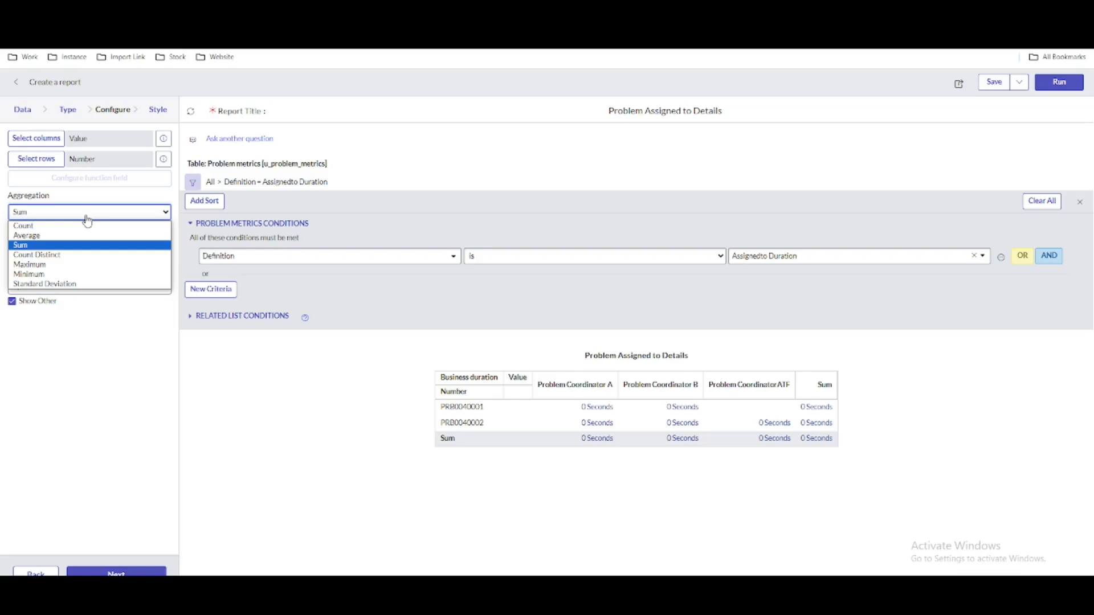
left_click(87, 217)
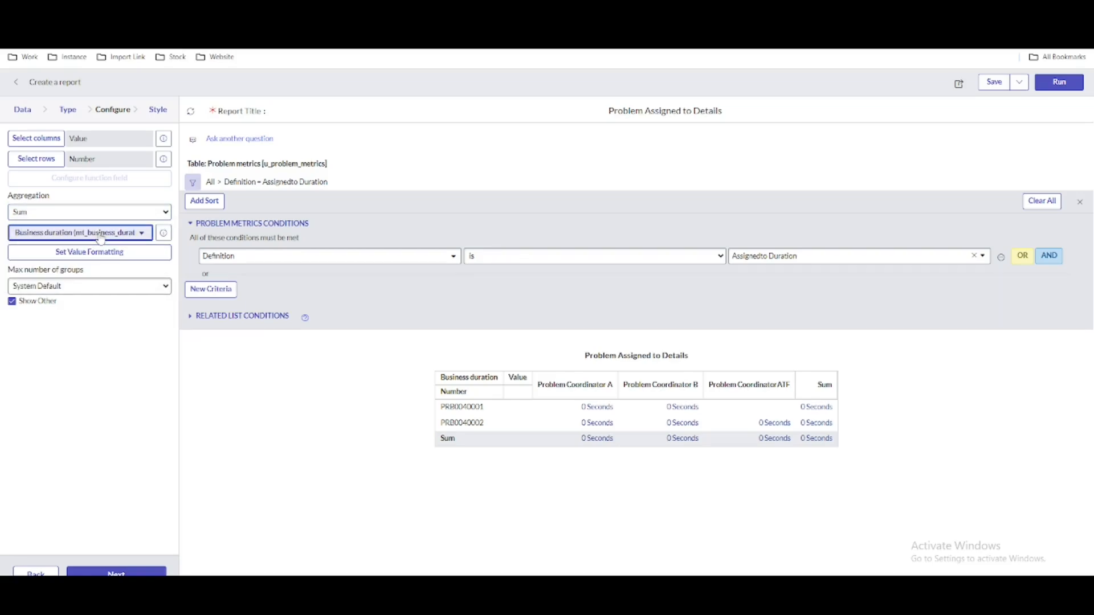
left_click(100, 234)
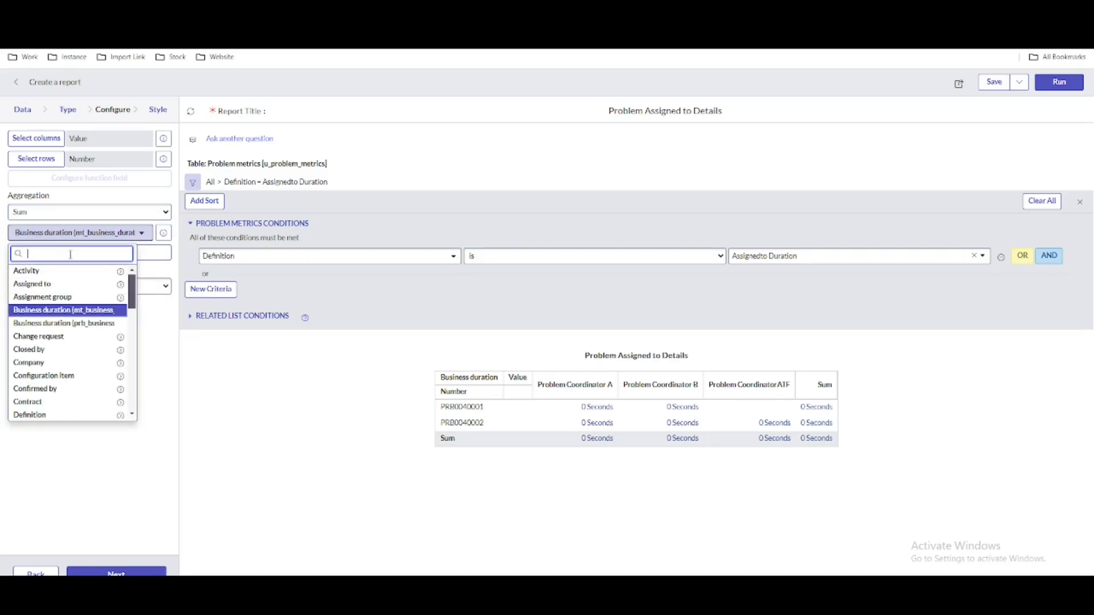
type("du")
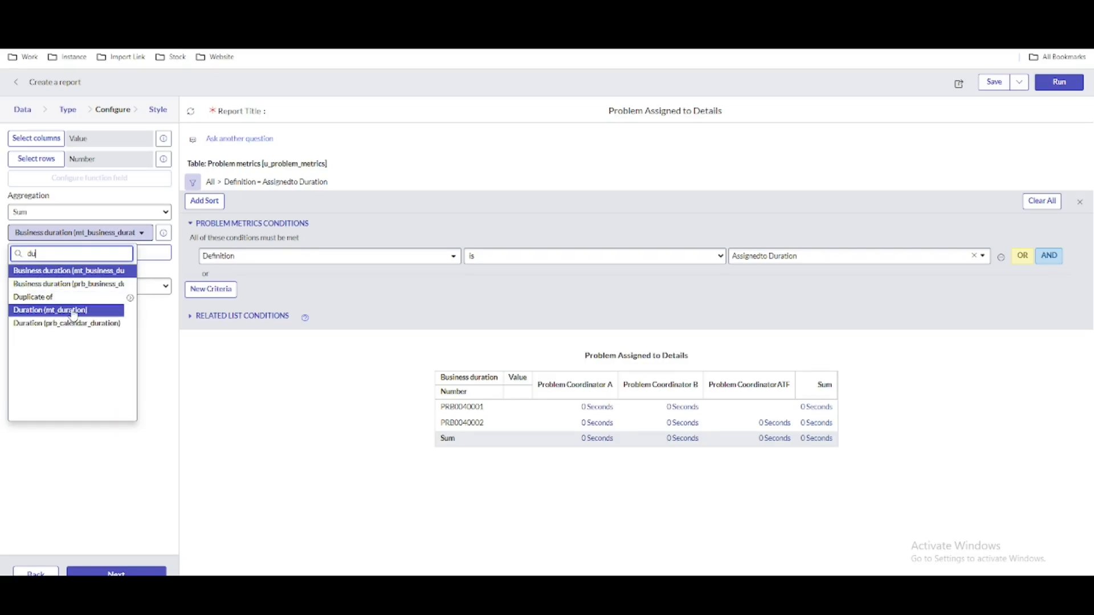
left_click(74, 312)
left_click(1069, 84)
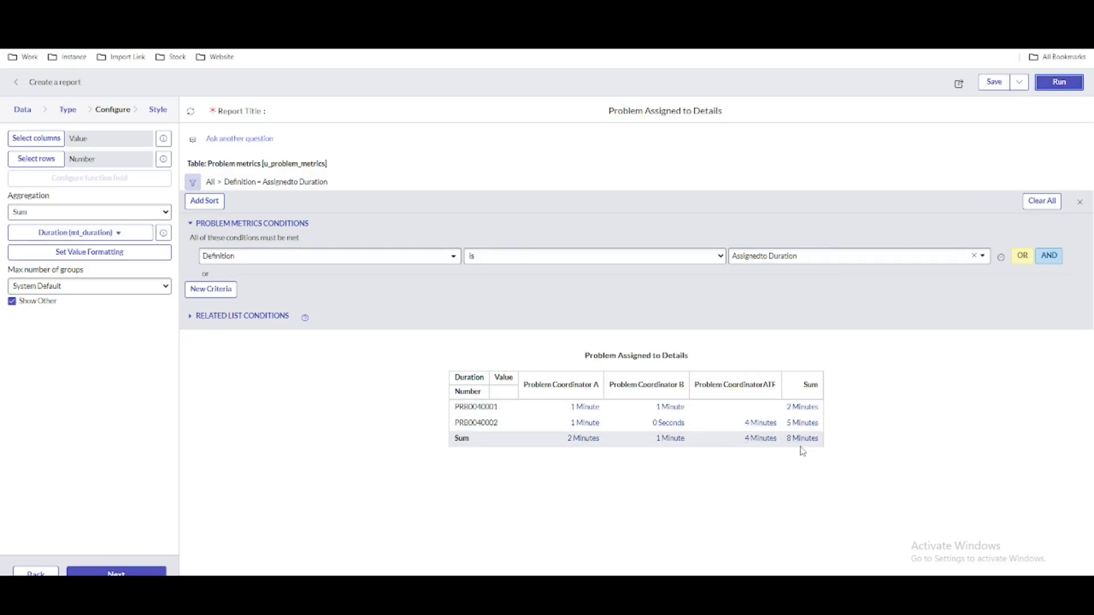
Add a second required condition that Calculation complete is true and rerun the report
left_click(1050, 256)
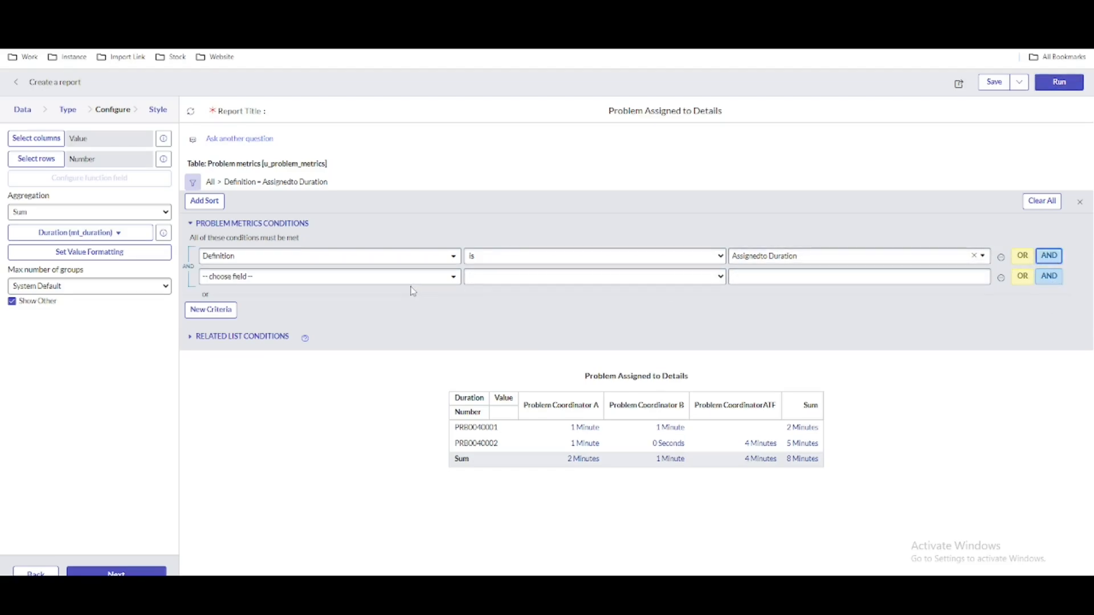
left_click(407, 281)
type("cal")
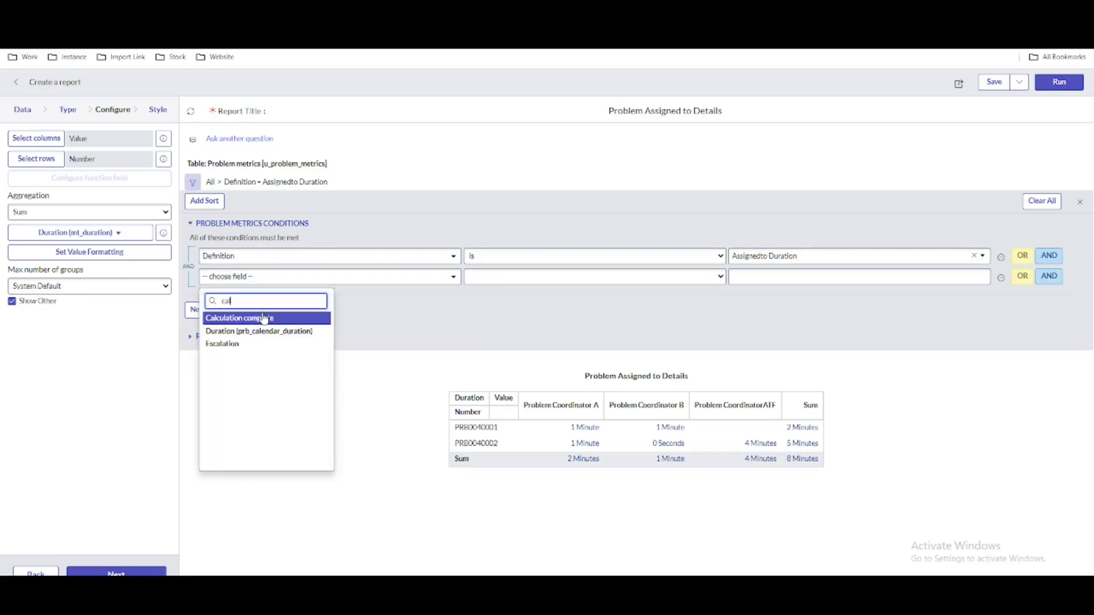
left_click(265, 318)
left_click(1059, 83)
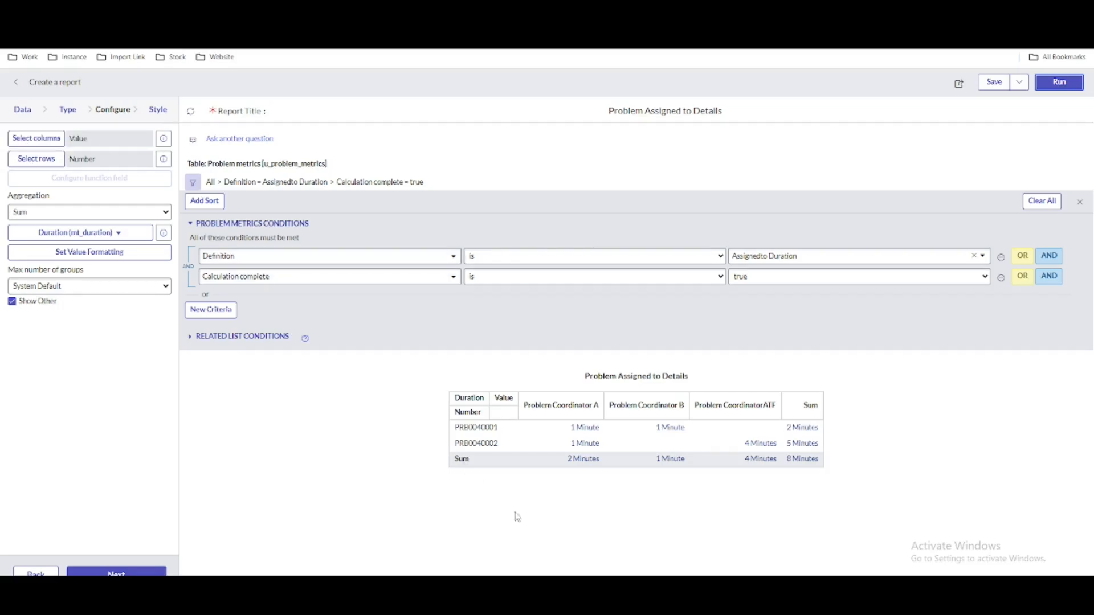
Add Configuration item as a second row field of the pivot after Number and rerun the report
left_click(12, 160)
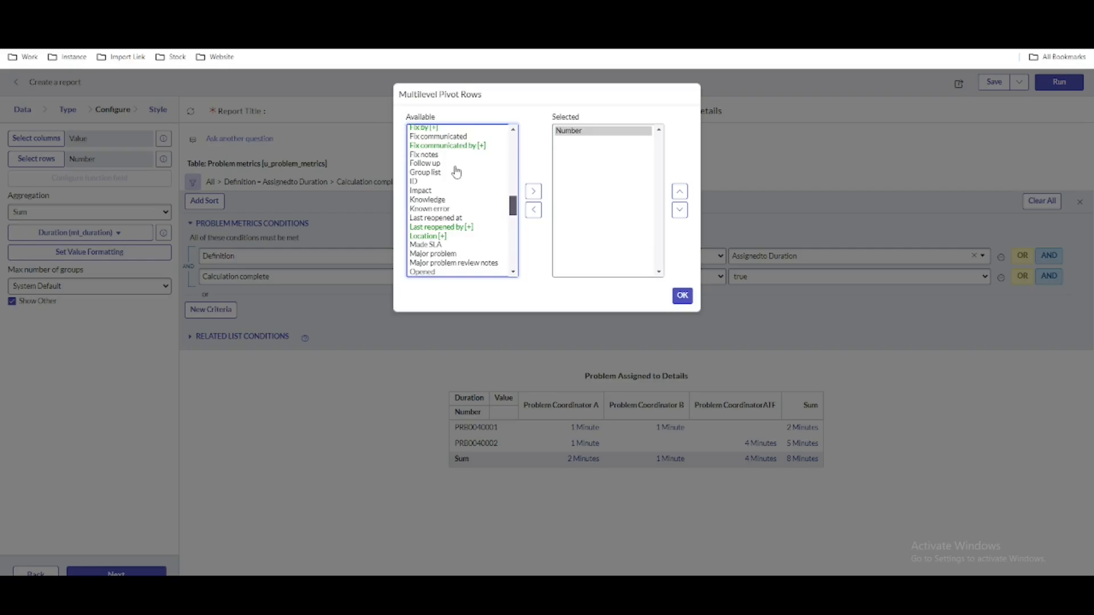
scroll(476, 214, "up", 5)
scroll(476, 214, "up", 3)
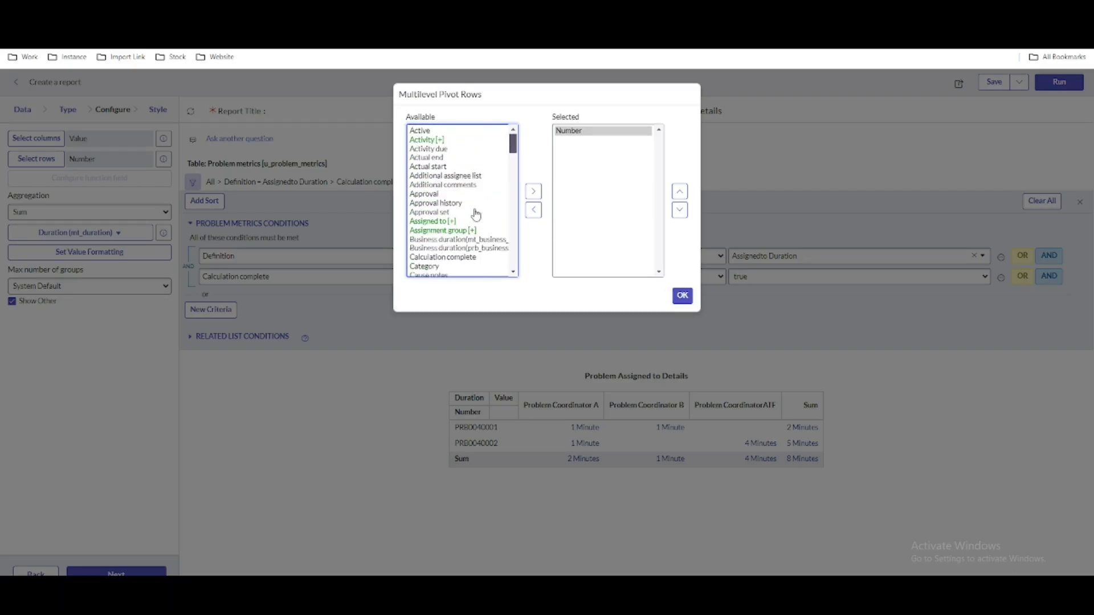
left_click(456, 185)
key("c")
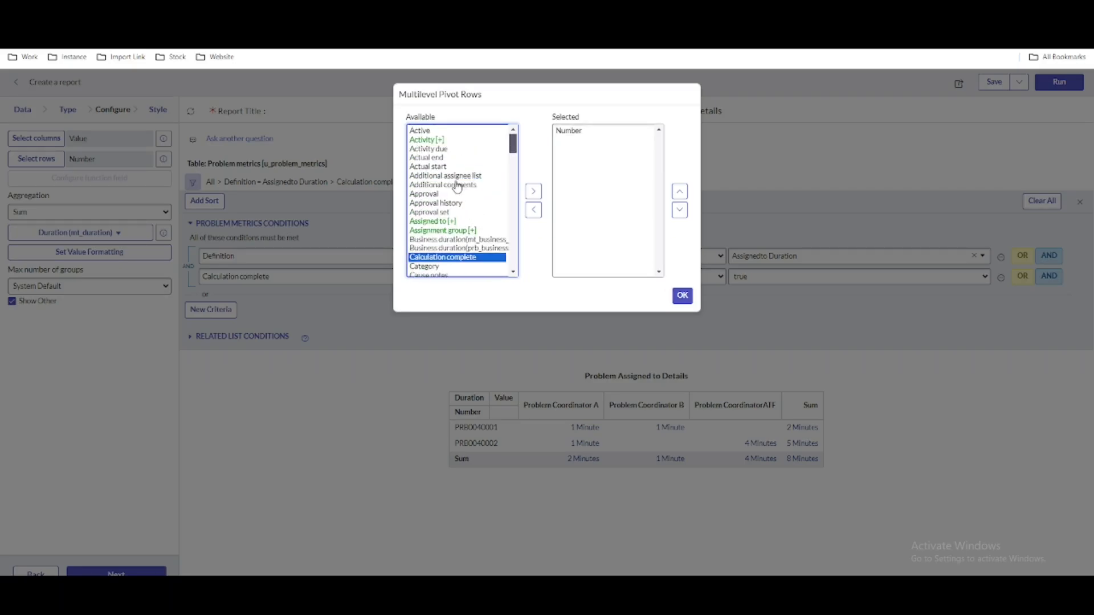
left_click(472, 179)
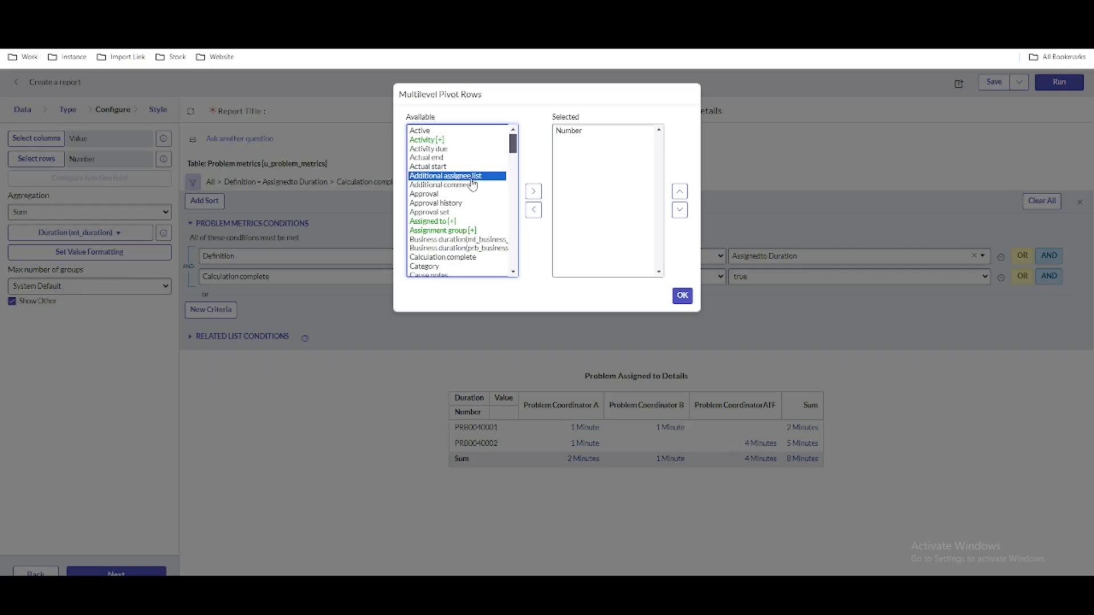
type("con")
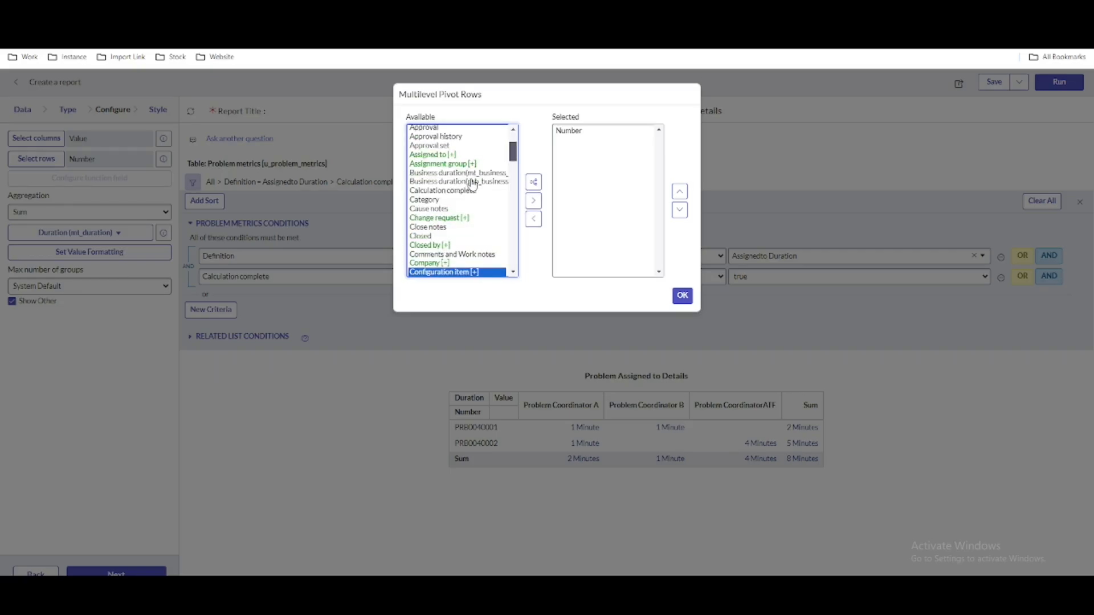
left_click(533, 201)
left_click(682, 296)
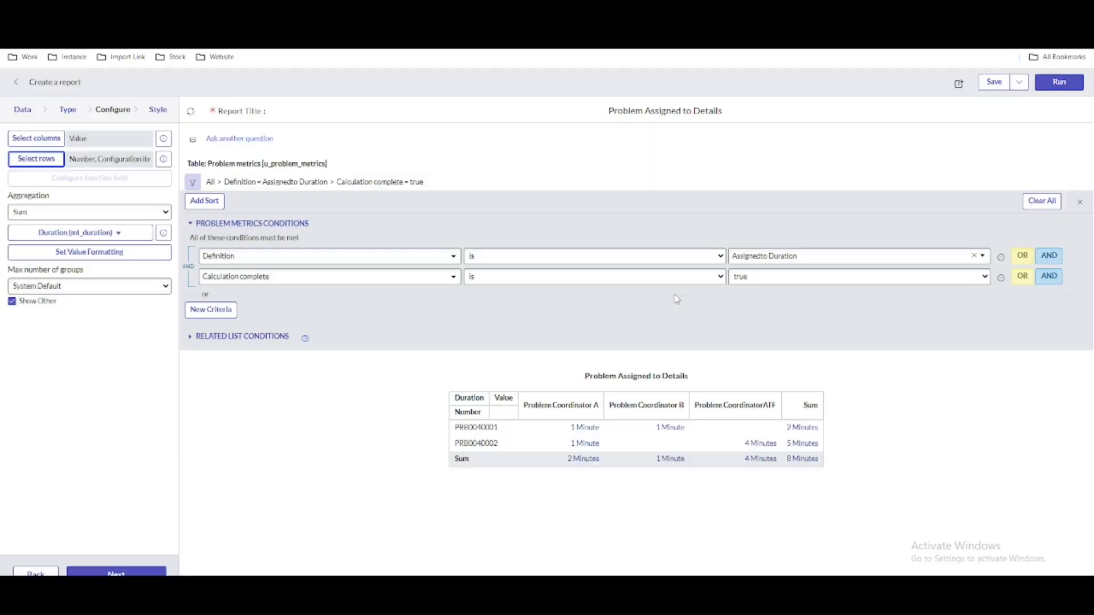
left_click(1060, 83)
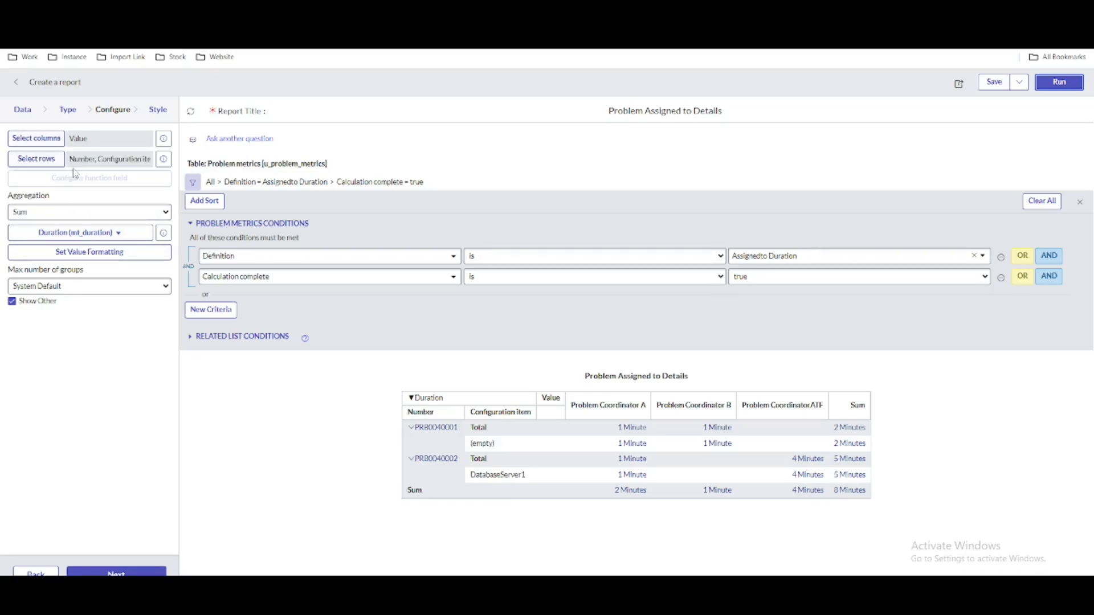
Move Configuration item above Number in the pivot's row fields, rerun the report, and check the PRB0040002 durations per coordinator
left_click(164, 159)
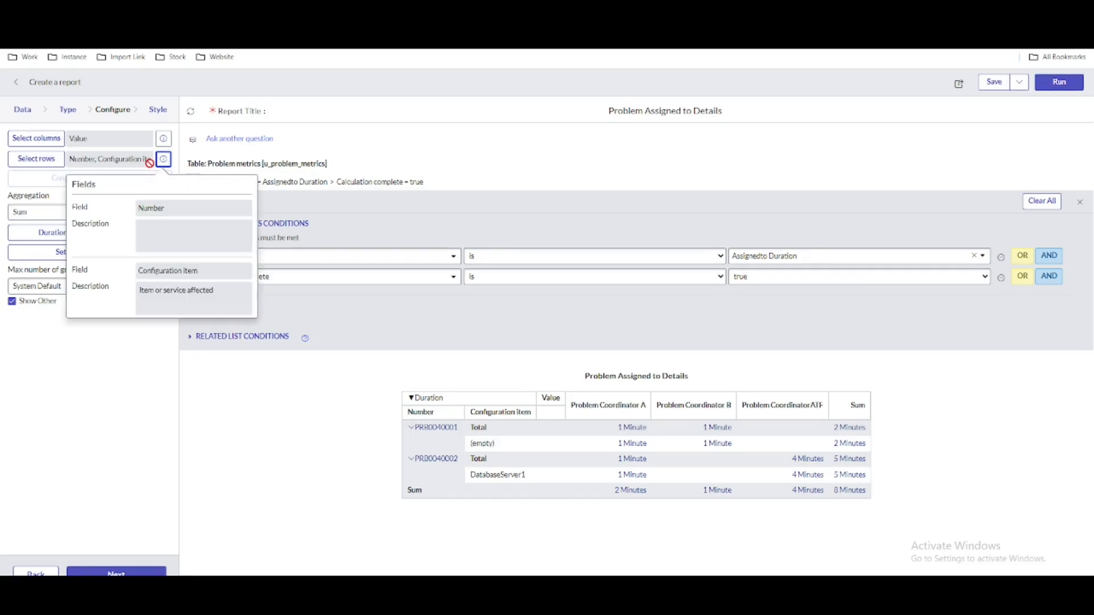
left_click(36, 158)
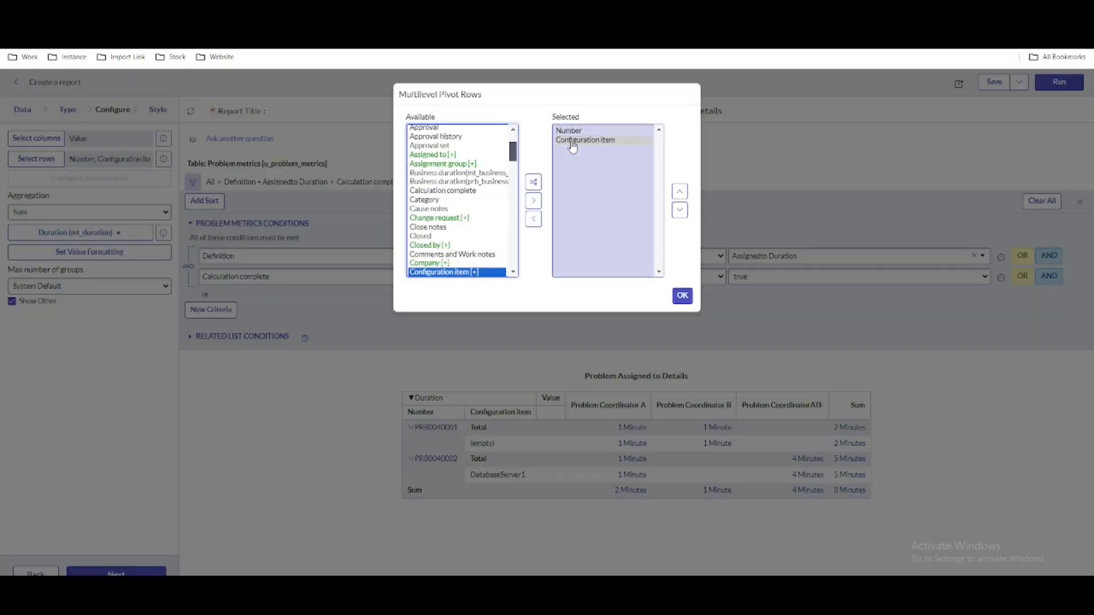
left_click(573, 140)
left_click(680, 191)
left_click(682, 295)
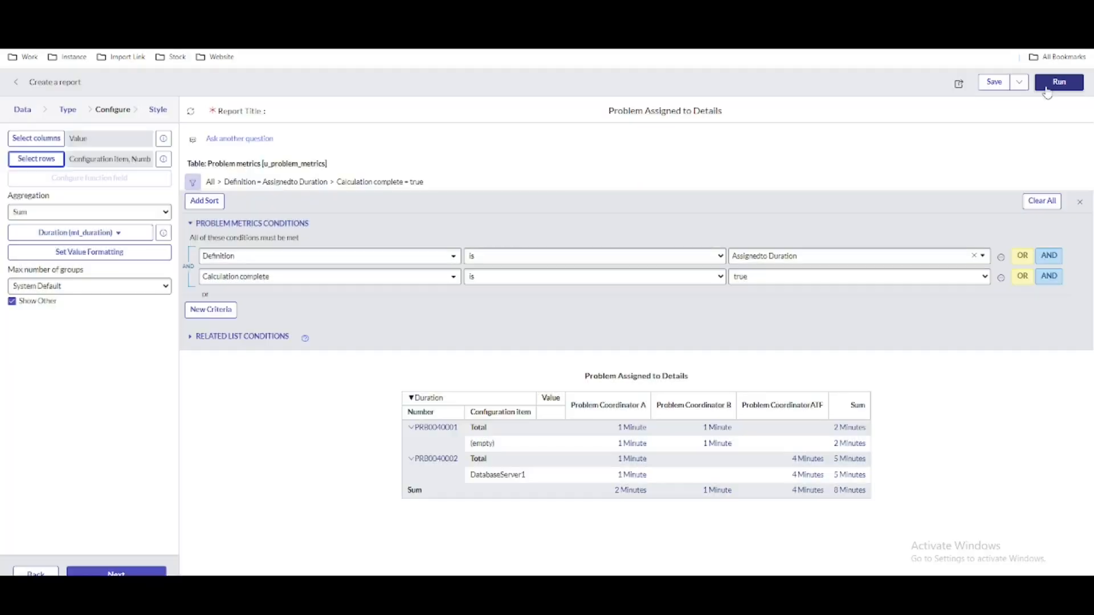
left_click(1049, 86)
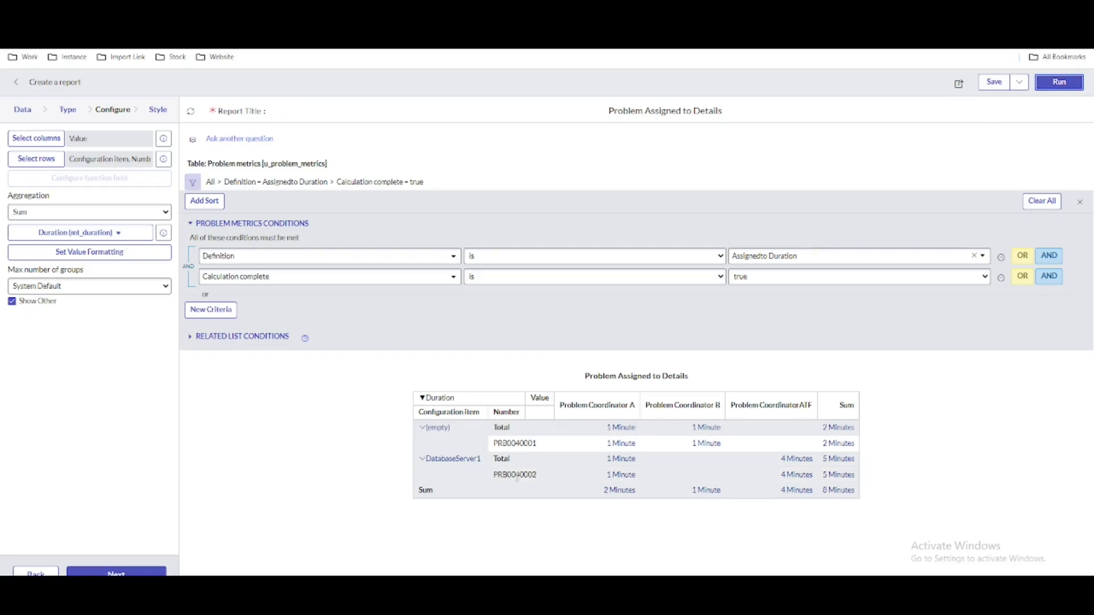
mouse_move(627, 482)
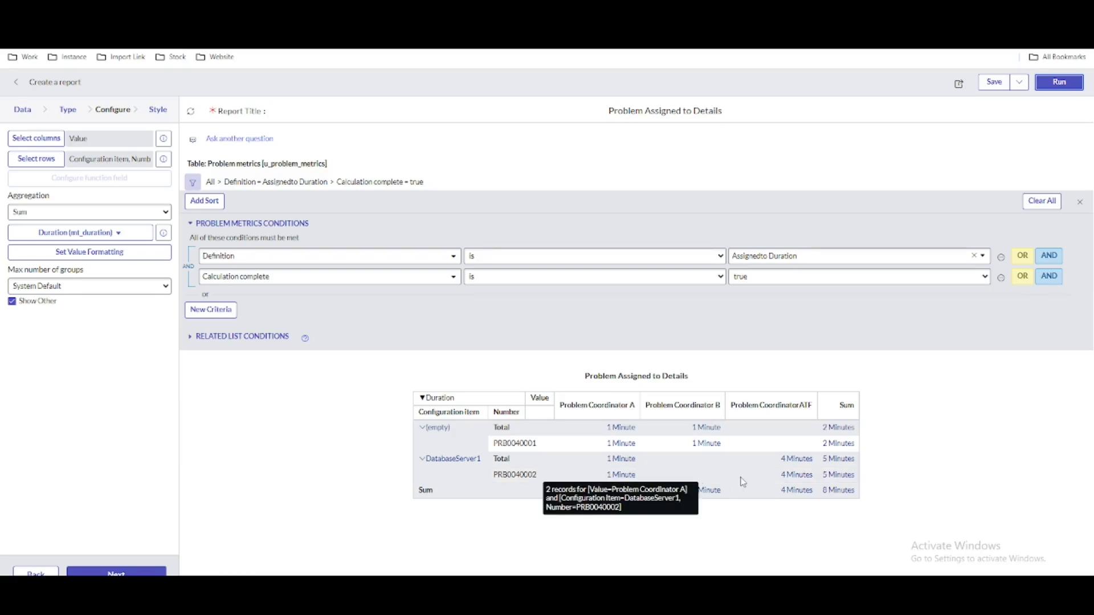
mouse_move(799, 483)
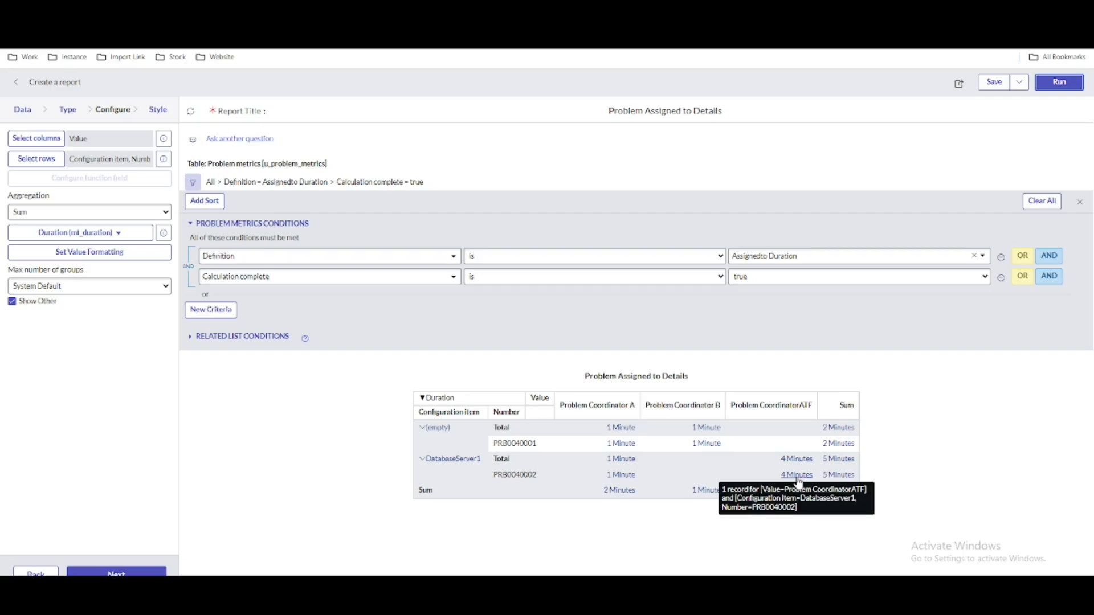